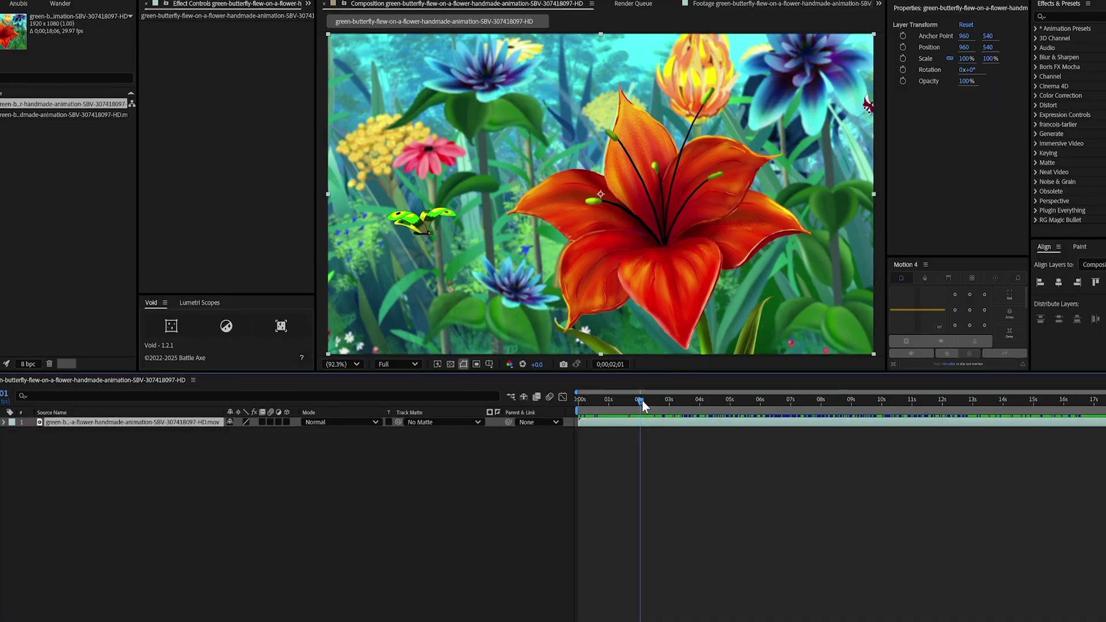
# - Scrub forward a few frames to preview the monitor footage, then view the texture's animation settings
pyautogui.moveTo(642, 399); pyautogui.dragTo(773, 394)
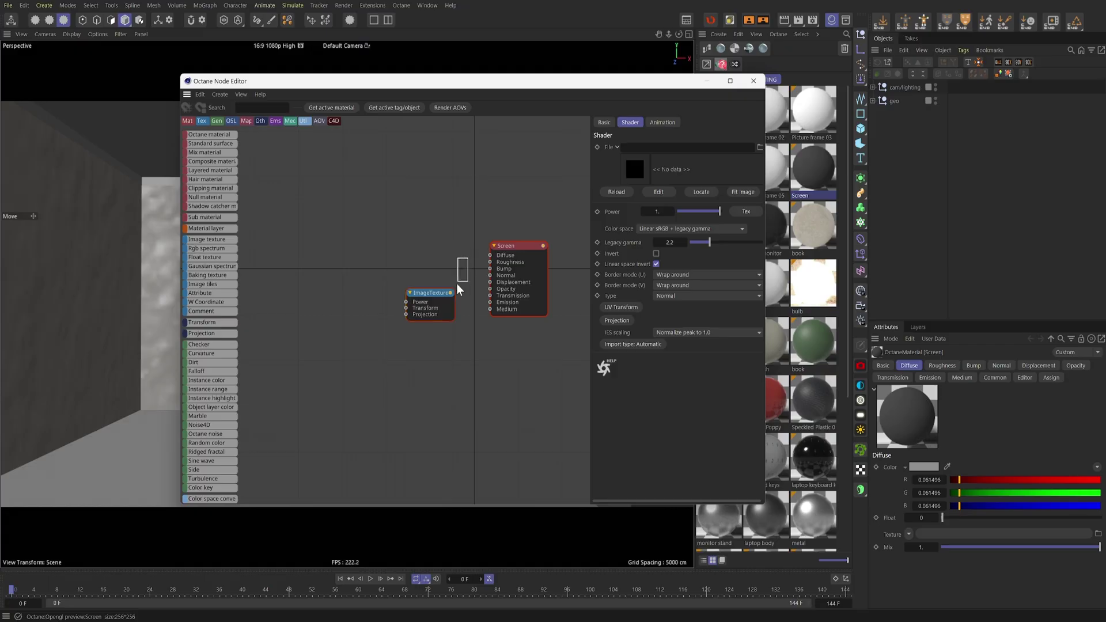
pyautogui.click(662, 123)
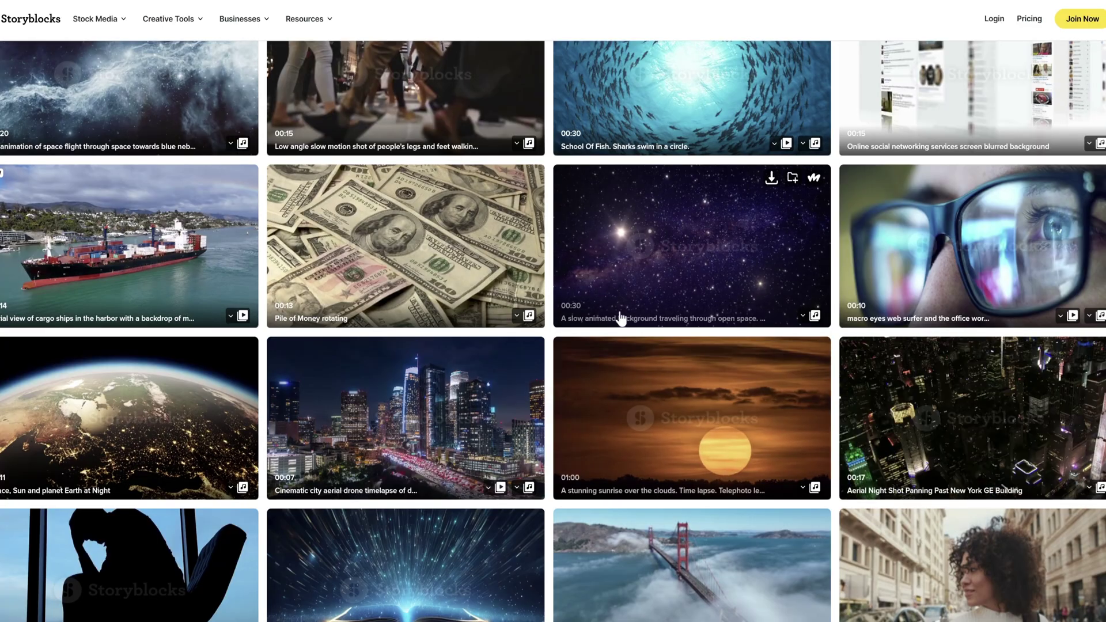
# - Browse Storyblocks media types and show the Recently Added stock footage clips
pyautogui.scroll(5, 621, 315)
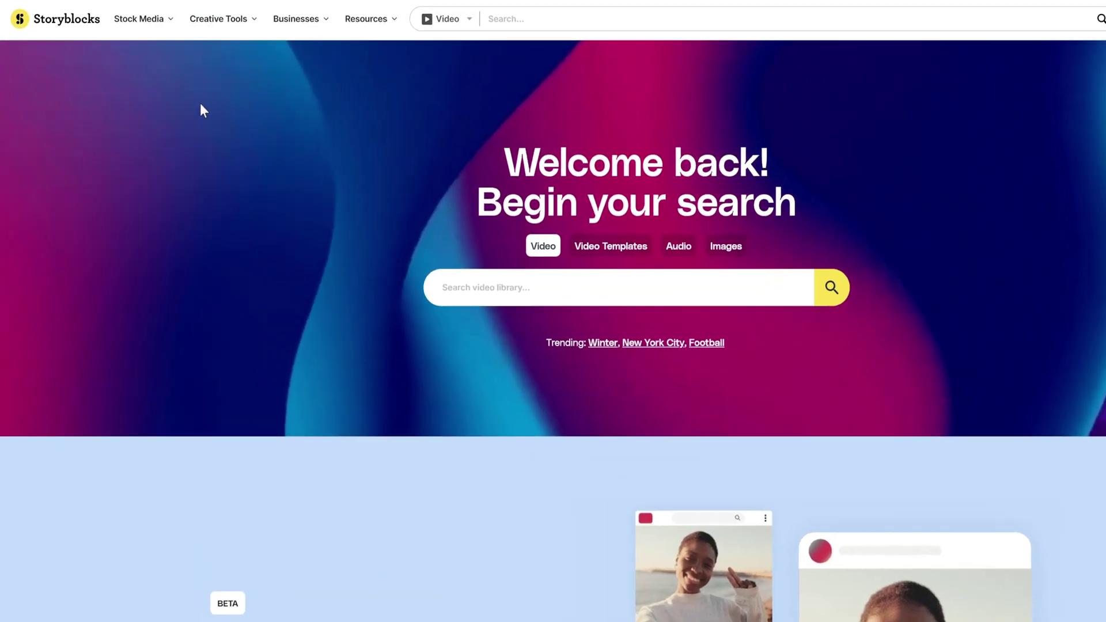
pyautogui.moveTo(143, 19)
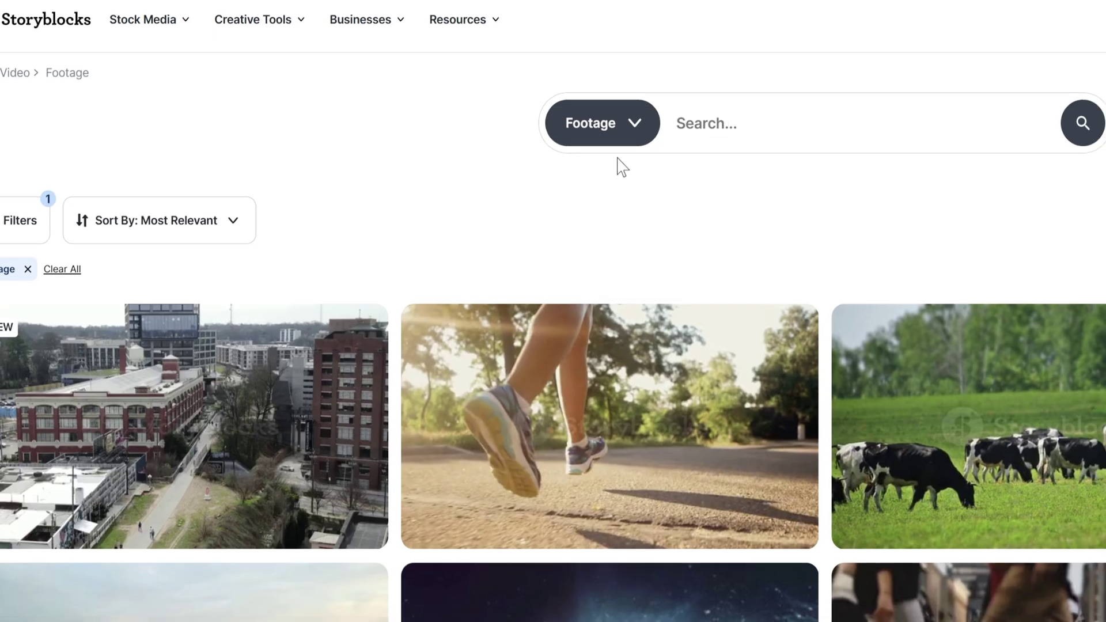
pyautogui.click(612, 133)
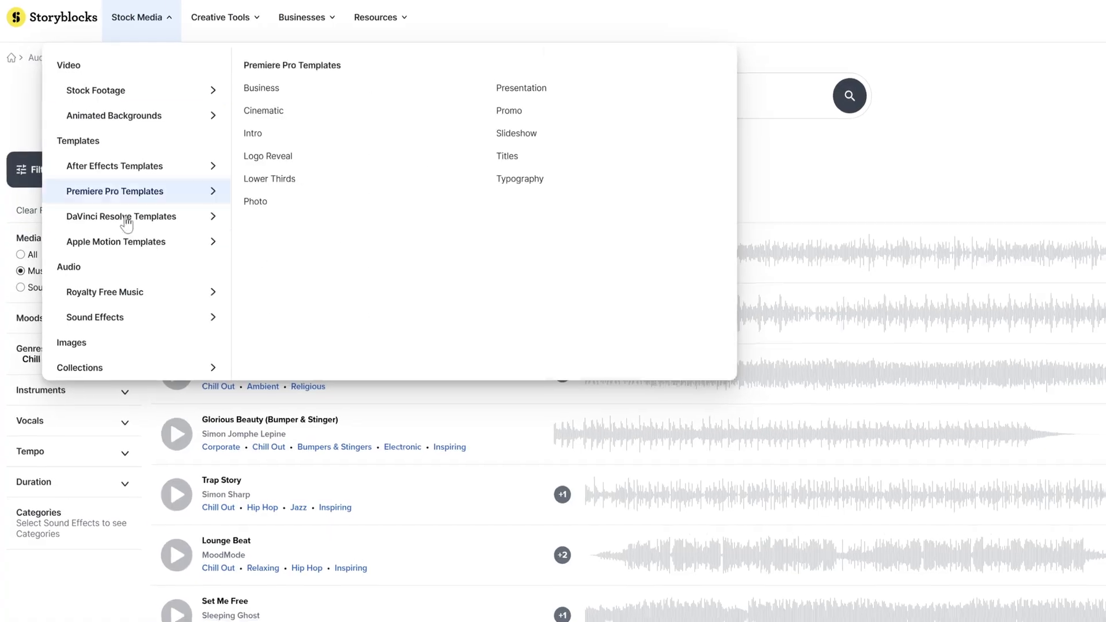
pyautogui.moveTo(123, 297)
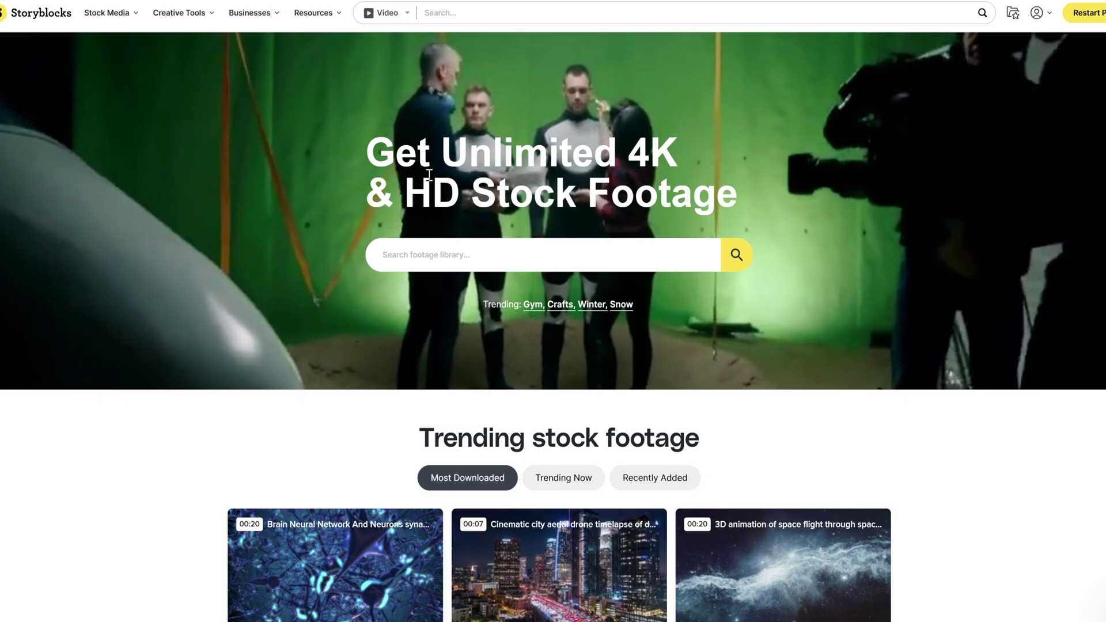
pyautogui.scroll(-4, 435, 180)
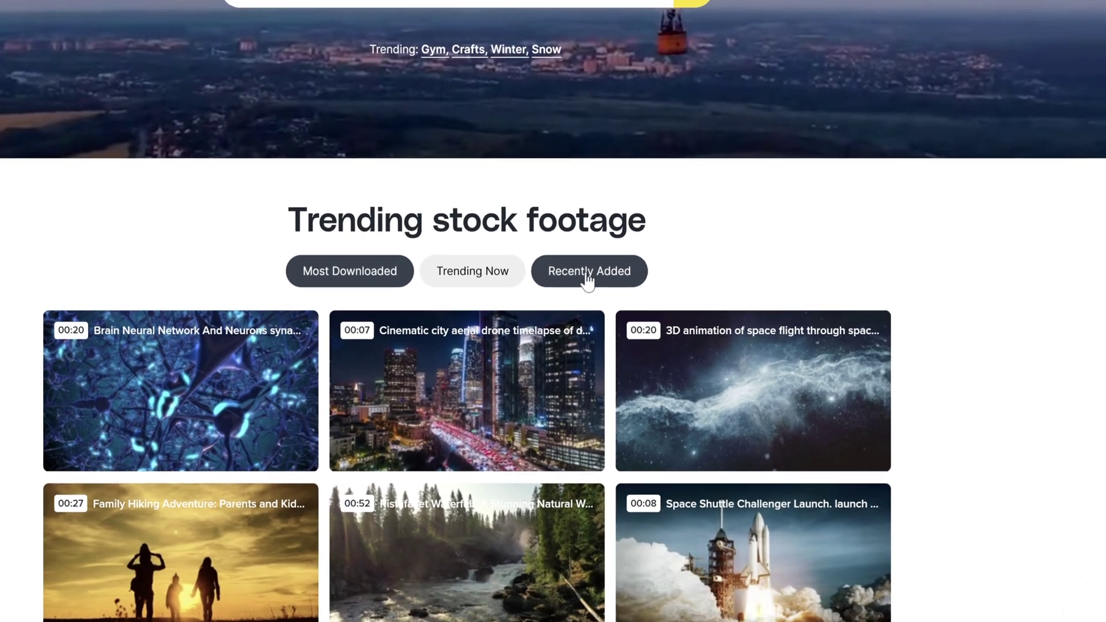
pyautogui.click(639, 251)
pyautogui.scroll(-5, 499, 451)
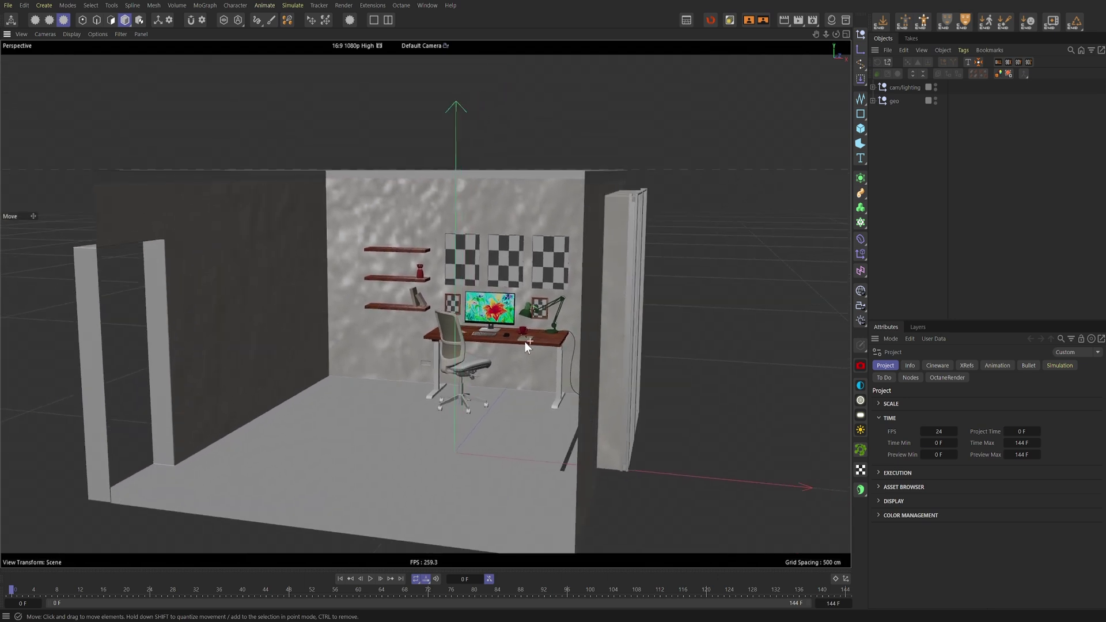
# - Orbit and dolly around the desk scene from above, the front and the side
pyautogui.keyDown('alt'); pyautogui.moveTo(525, 341); pyautogui.dragTo(499, 341); pyautogui.keyUp('alt')
pyautogui.keyDown('alt'); pyautogui.moveTo(499, 340); pyautogui.dragTo(595, 324, button='right'); pyautogui.keyUp('alt')
pyautogui.keyDown('alt'); pyautogui.moveTo(596, 324); pyautogui.dragTo(530, 344); pyautogui.keyUp('alt')
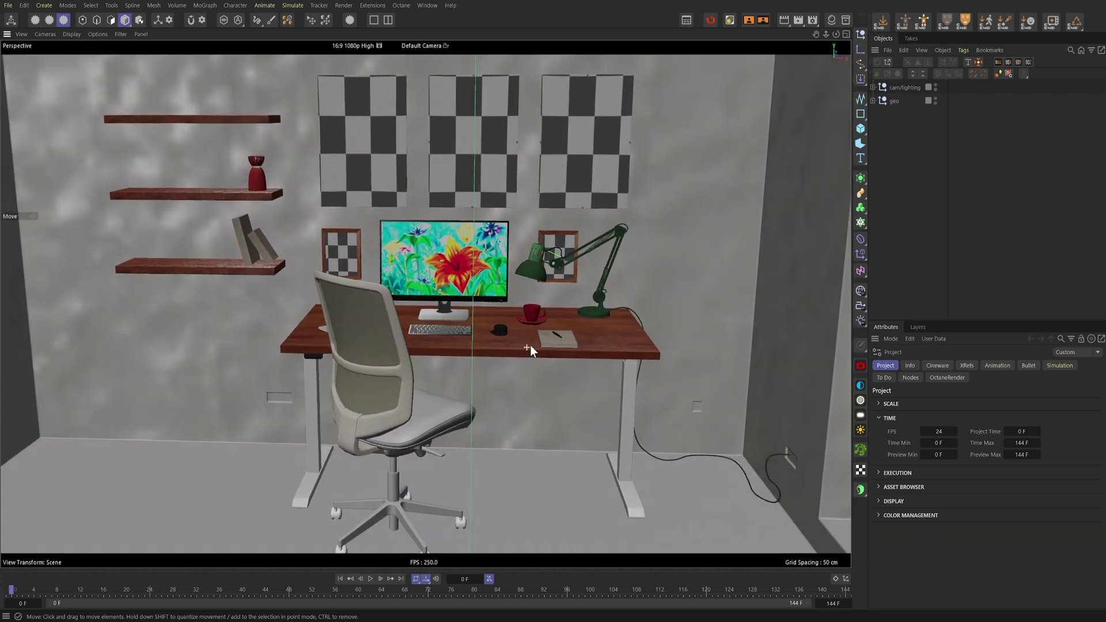
pyautogui.keyDown('alt'); pyautogui.moveTo(530, 345); pyautogui.dragTo(557, 337, button='right'); pyautogui.keyUp('alt')
pyautogui.keyDown('alt'); pyautogui.moveTo(556, 336); pyautogui.dragTo(553, 367); pyautogui.keyUp('alt')
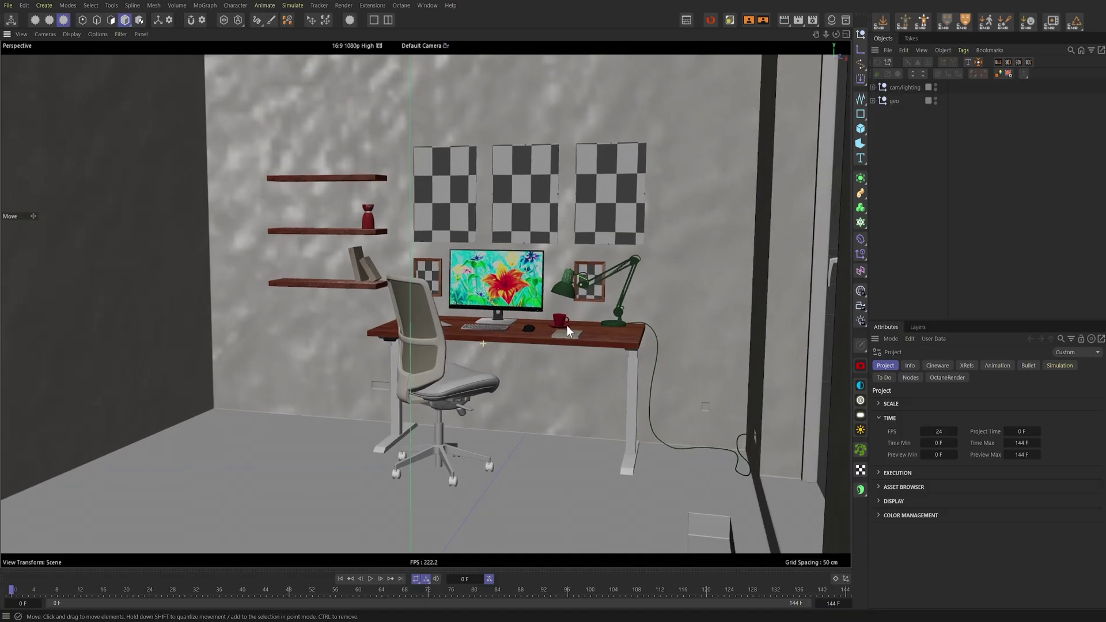
pyautogui.keyDown('alt'); pyautogui.moveTo(566, 326); pyautogui.dragTo(540, 355); pyautogui.keyUp('alt')
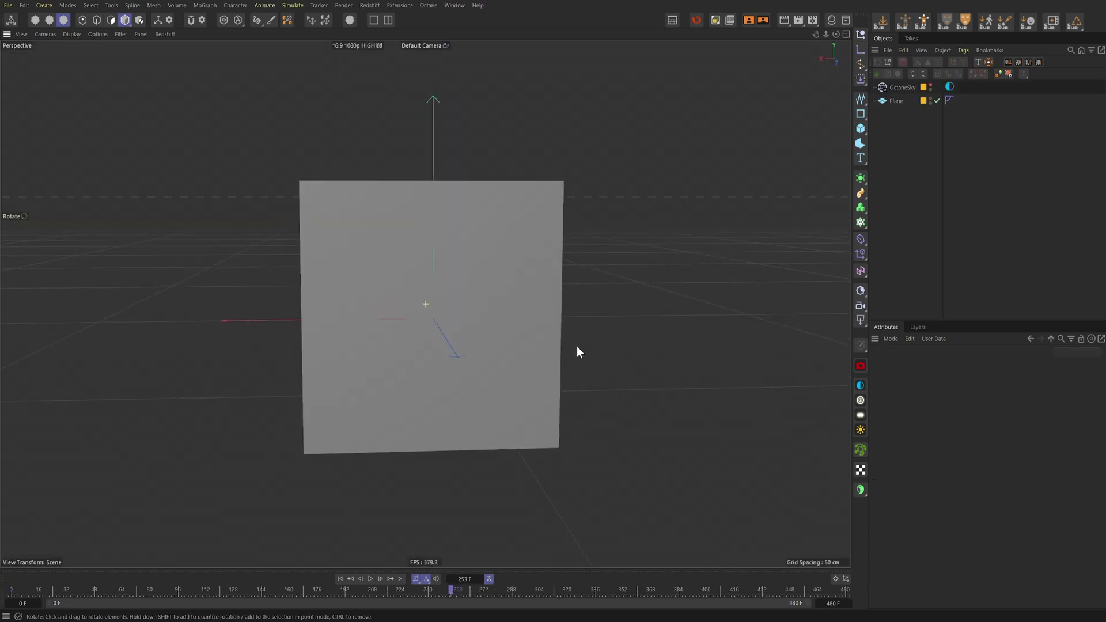
# - Apply the OctGlossy1 material to the plane and open its Octane node graph
pyautogui.keyDown('alt'); pyautogui.moveTo(574, 342); pyautogui.dragTo(379, 121); pyautogui.keyUp('alt')
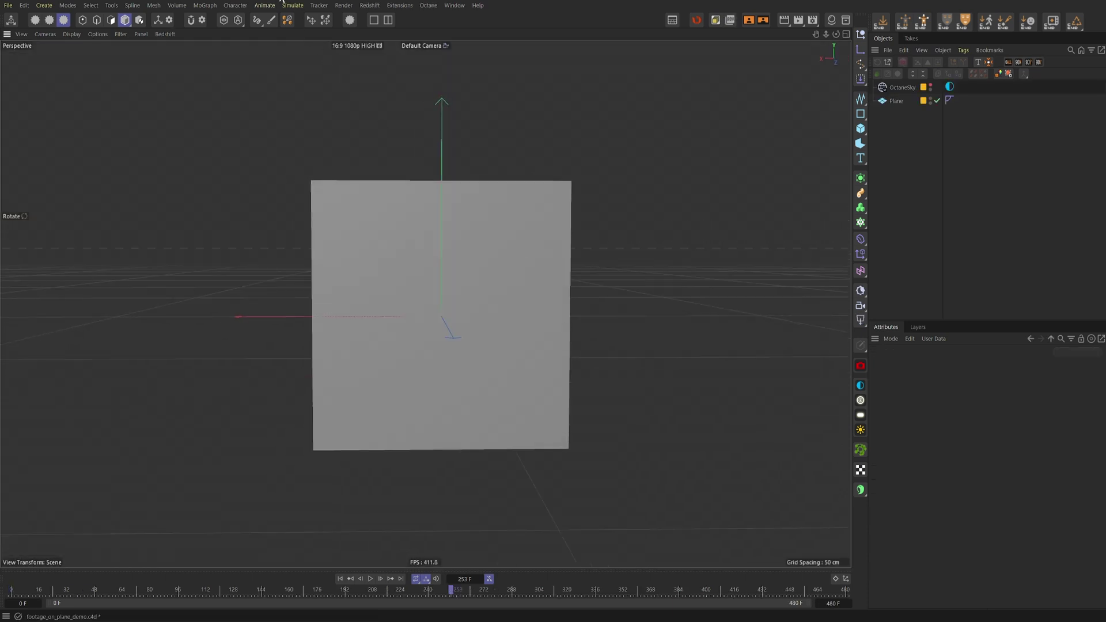
pyautogui.keyDown('alt'); pyautogui.moveTo(447, 250); pyautogui.dragTo(491, 282); pyautogui.keyUp('alt')
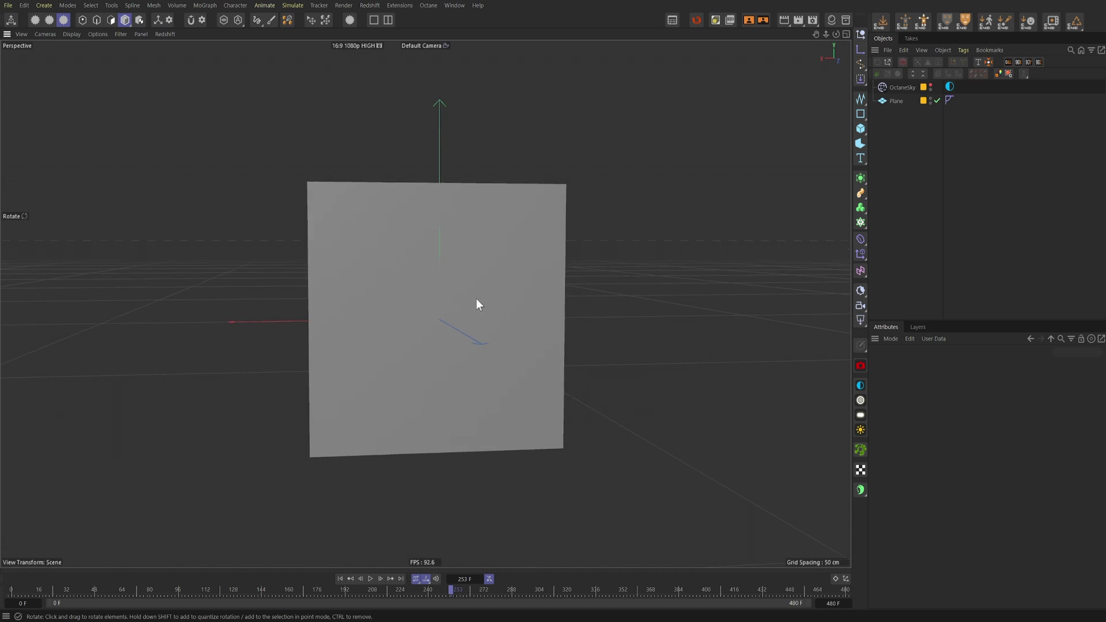
pyautogui.click(832, 20)
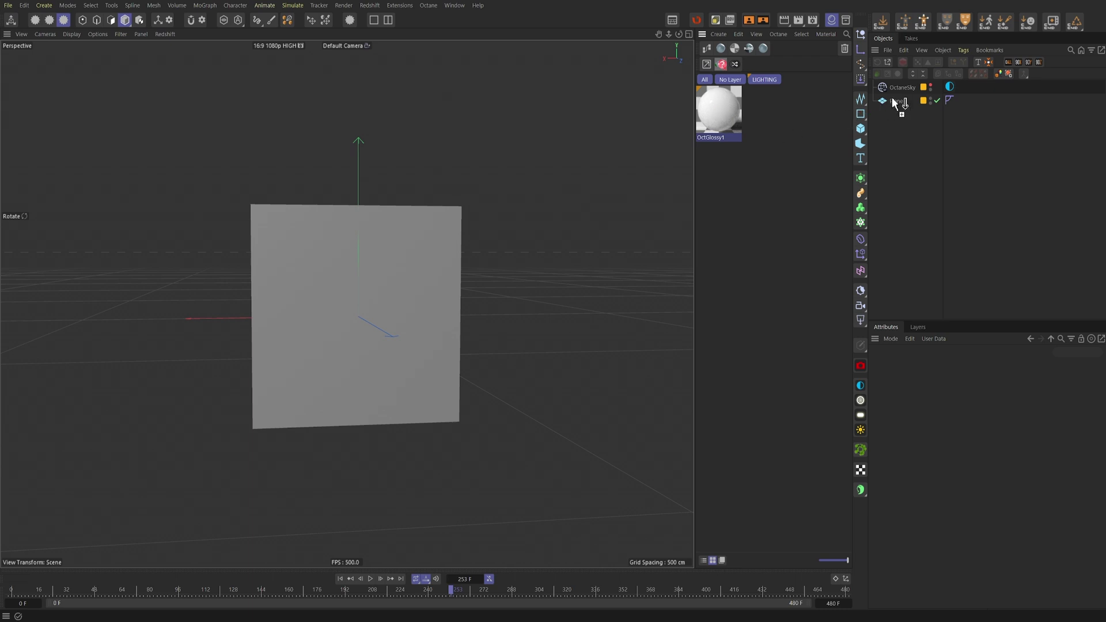
pyautogui.moveTo(893, 103); pyautogui.dragTo(895, 103)
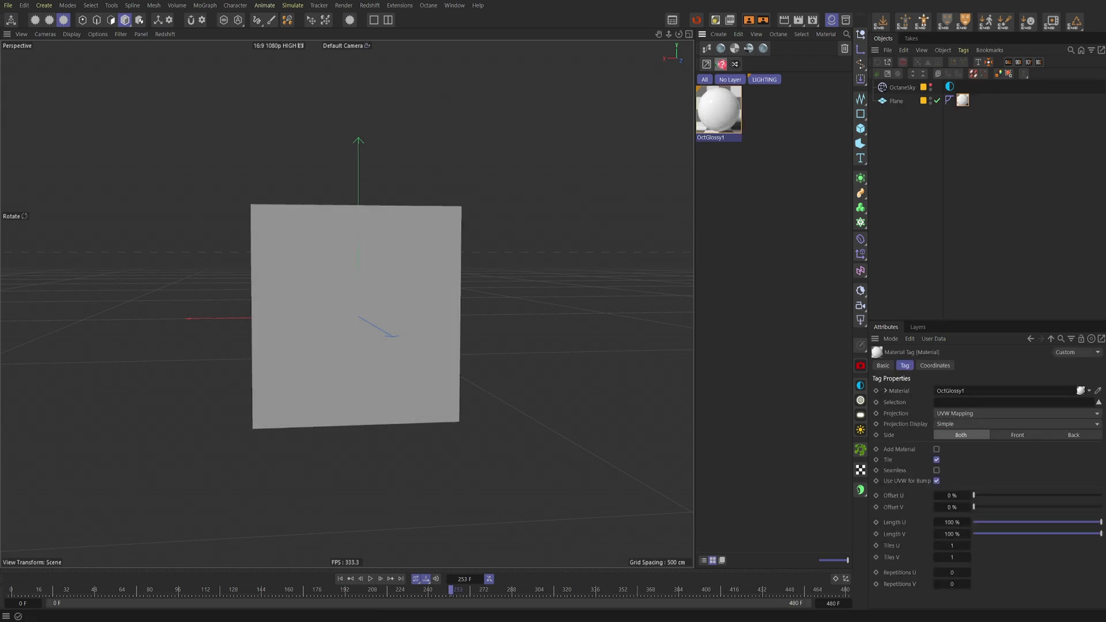
pyautogui.doubleClick(718, 110)
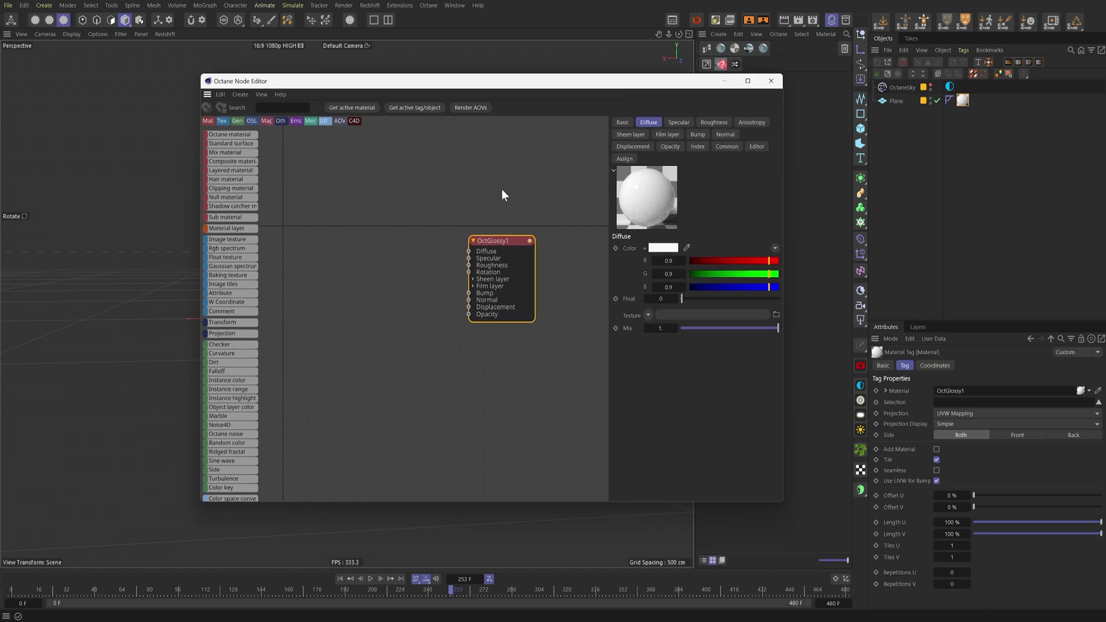
# - Add an Image texture node for the Diffuse channel and review its animation settings
pyautogui.click(382, 251)
pyautogui.press('Tab')
pyautogui.write('IMAGE')
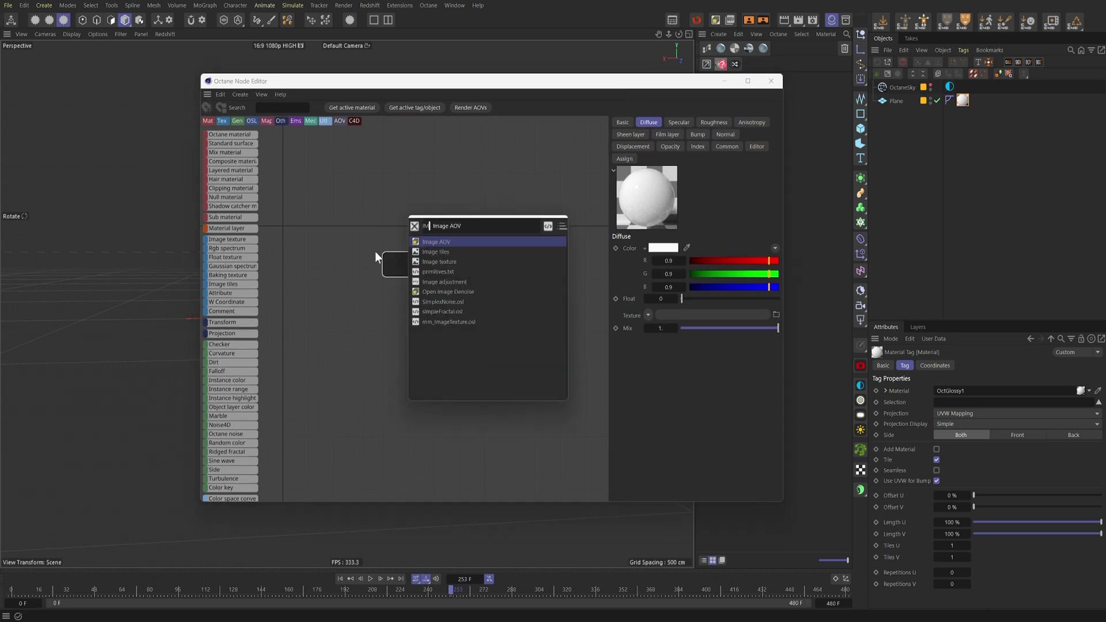
pyautogui.press('Down')
pyautogui.press('Down')
pyautogui.press('Down')
pyautogui.press('Up')
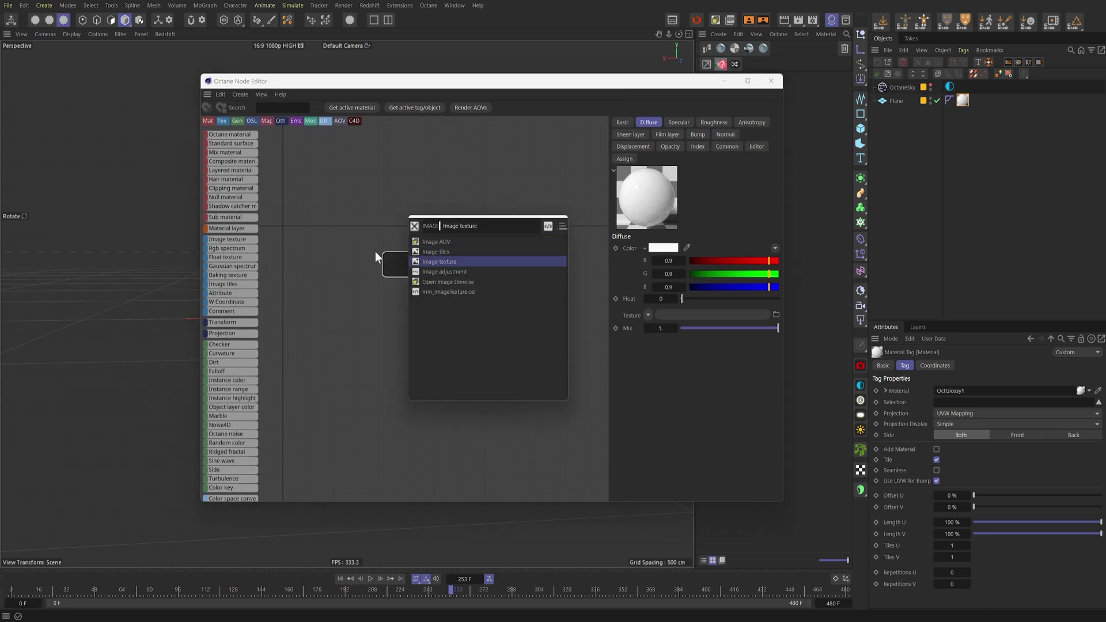
pyautogui.press('Return')
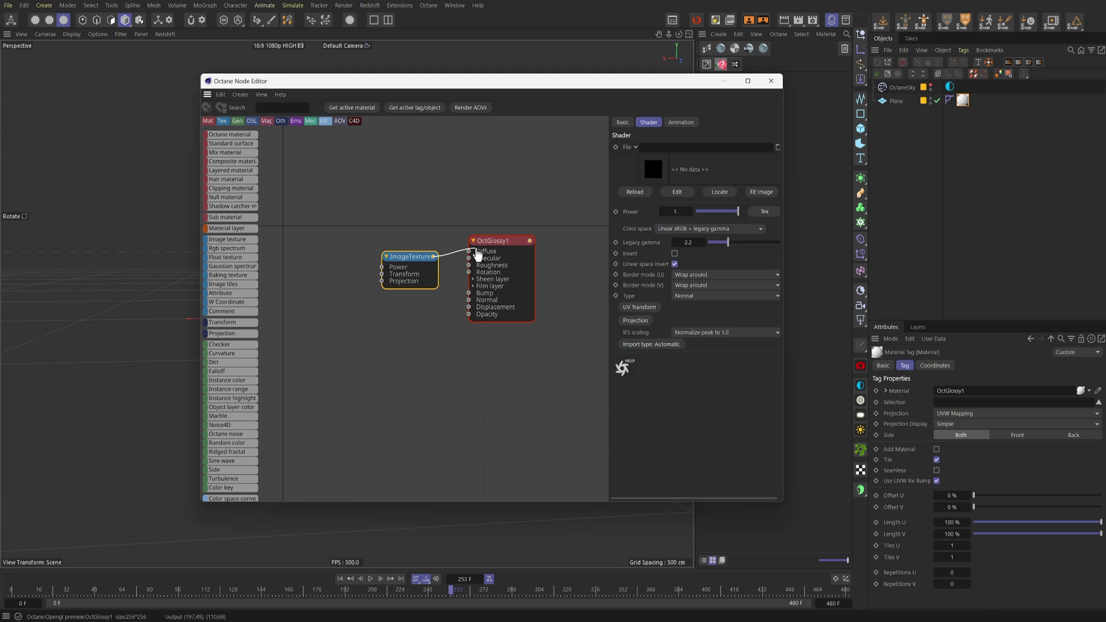
pyautogui.click(681, 123)
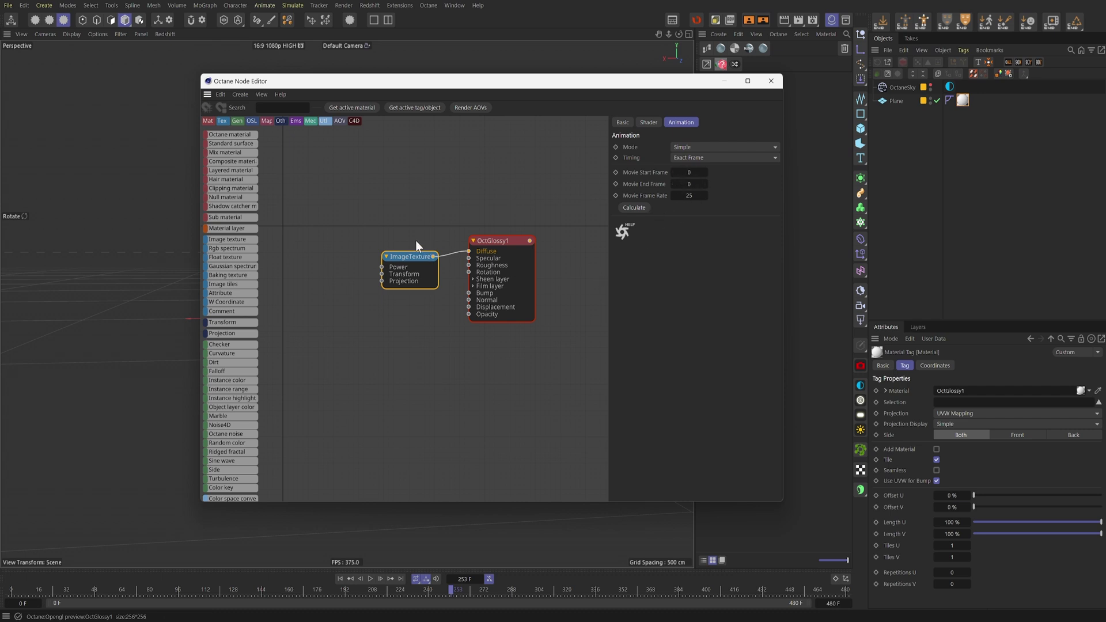
pyautogui.click(647, 123)
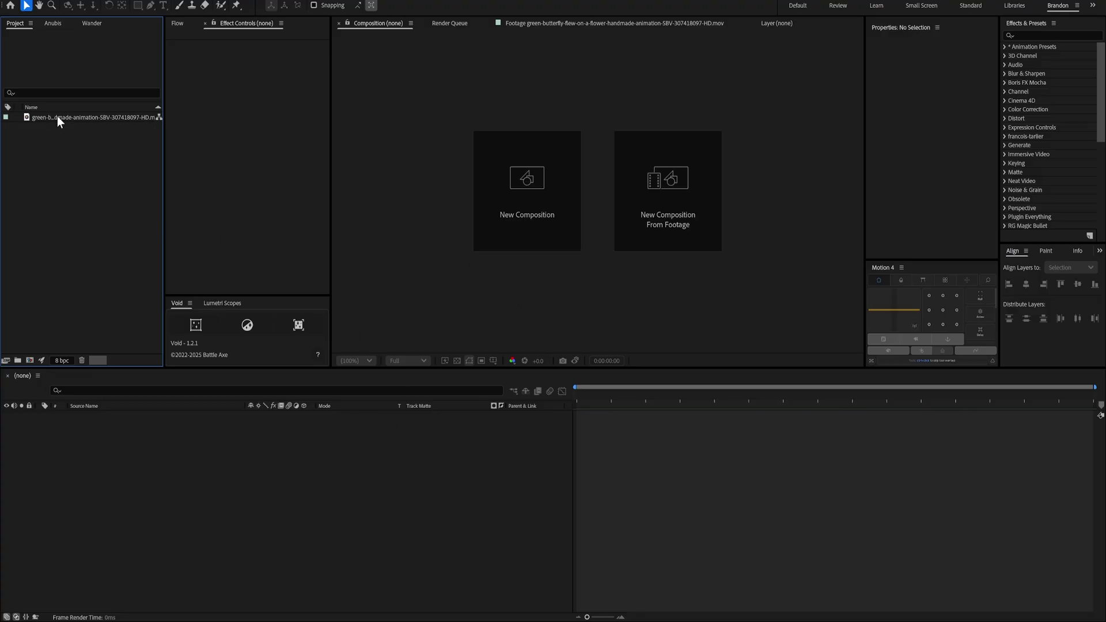
pyautogui.click(80, 119)
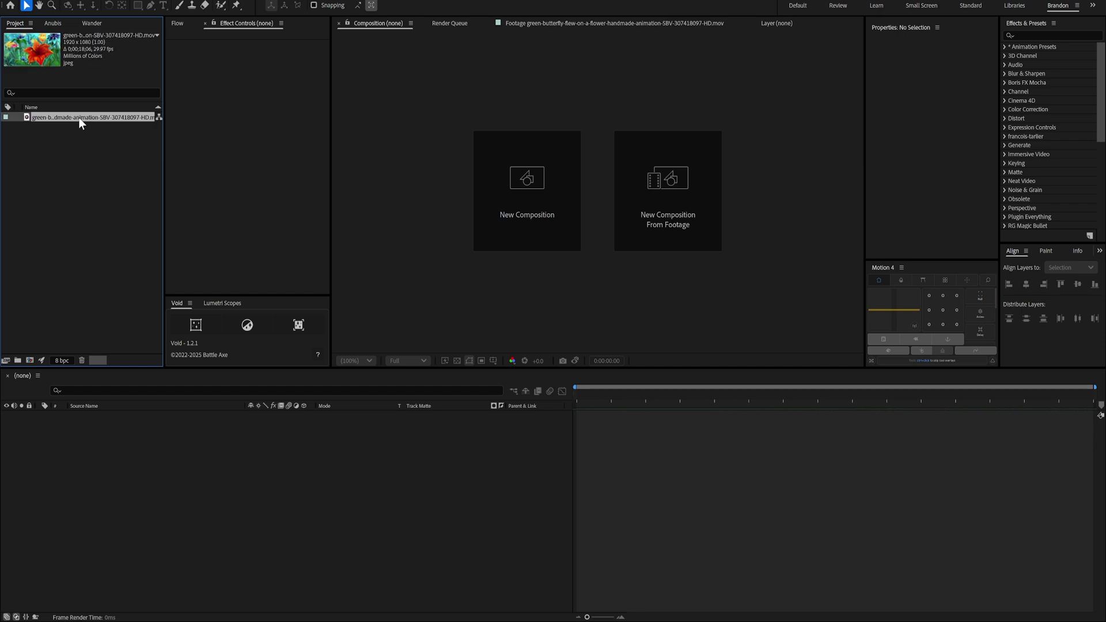
pyautogui.moveTo(63, 117); pyautogui.dragTo(139, 274)
pyautogui.moveTo(219, 497); pyautogui.dragTo(219, 495)
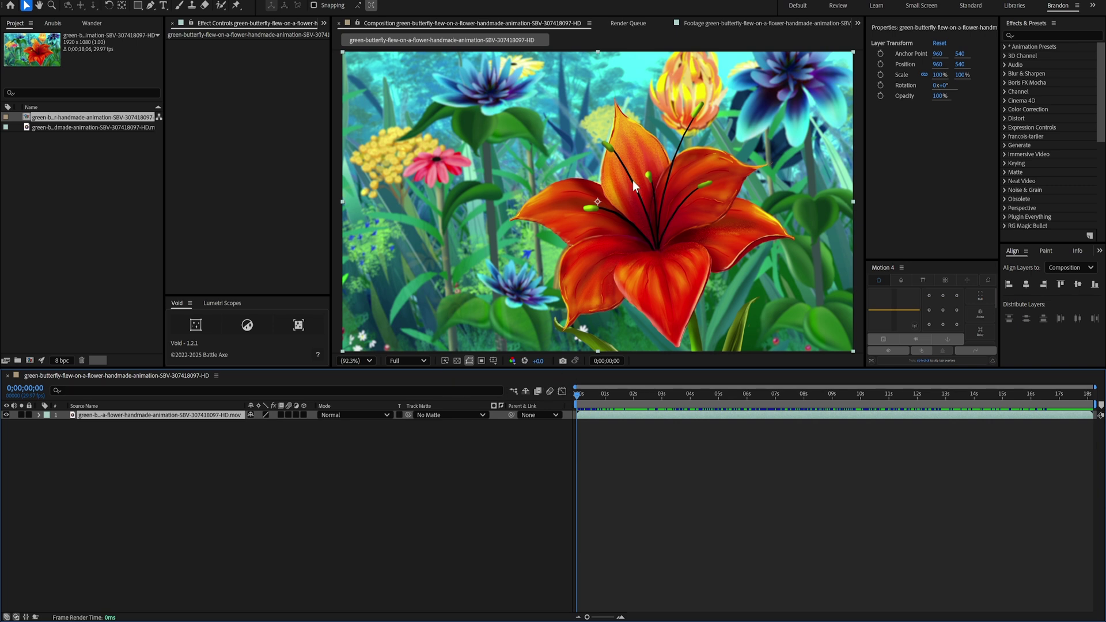
pyautogui.moveTo(576, 393); pyautogui.dragTo(600, 397)
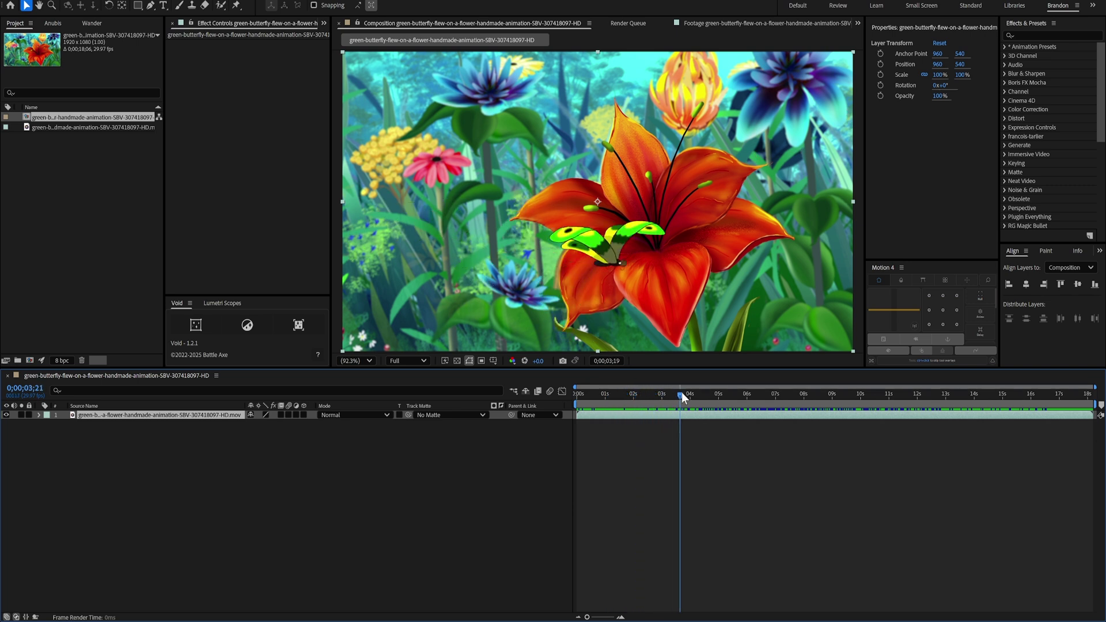
pyautogui.moveTo(682, 394); pyautogui.dragTo(795, 396)
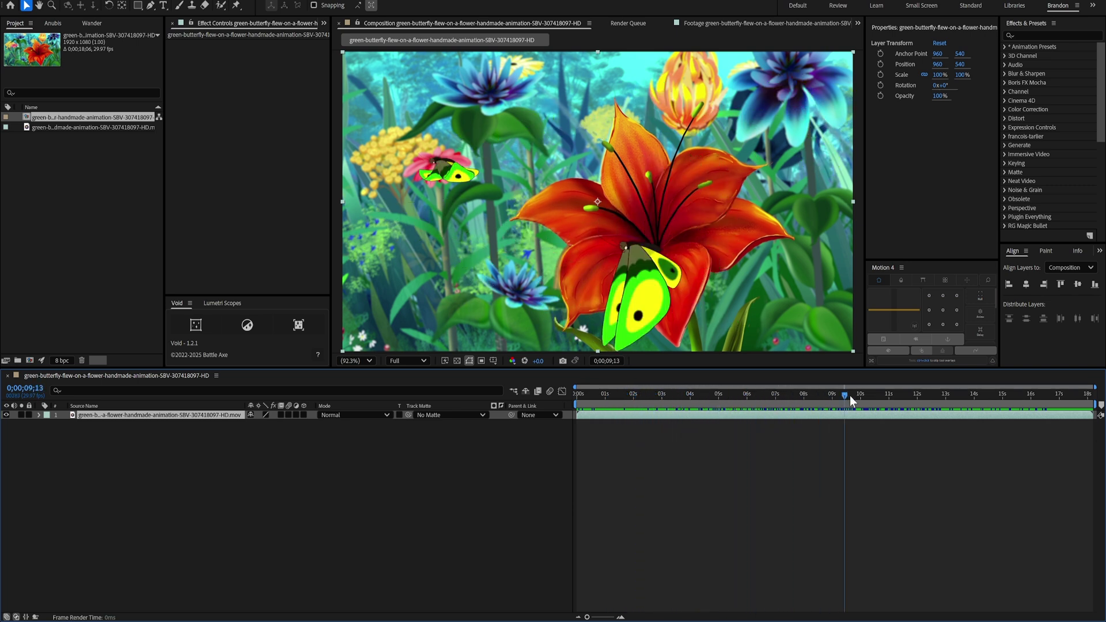
pyautogui.moveTo(851, 400); pyautogui.dragTo(575, 406)
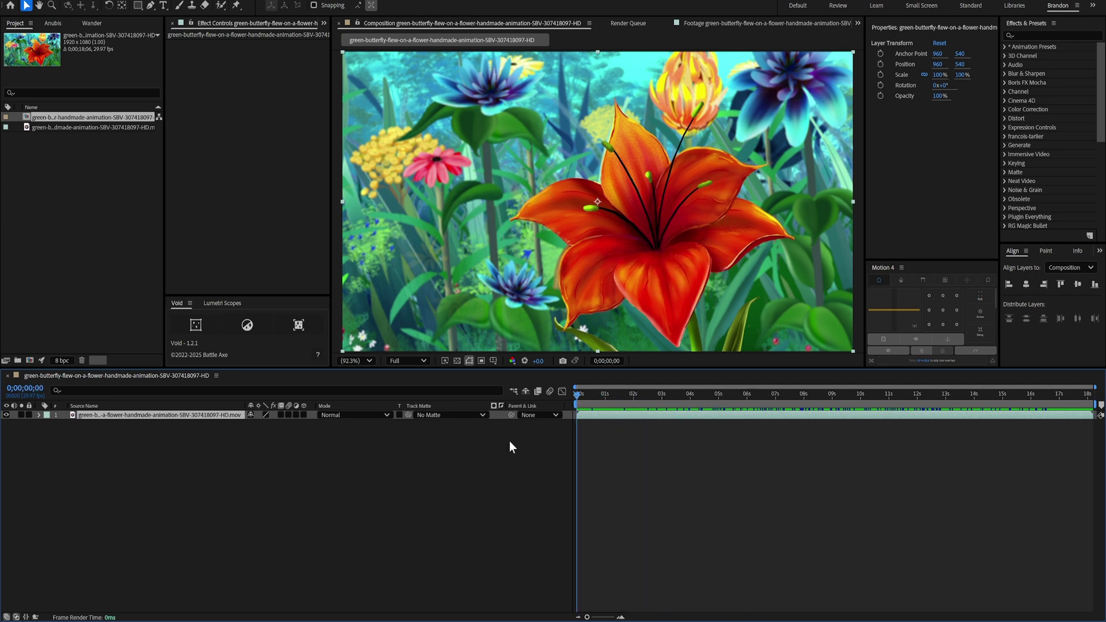
# - Add the butterfly composition to the Render Queue with a PNG Sequence output format
pyautogui.hotkey('alt', 'f')
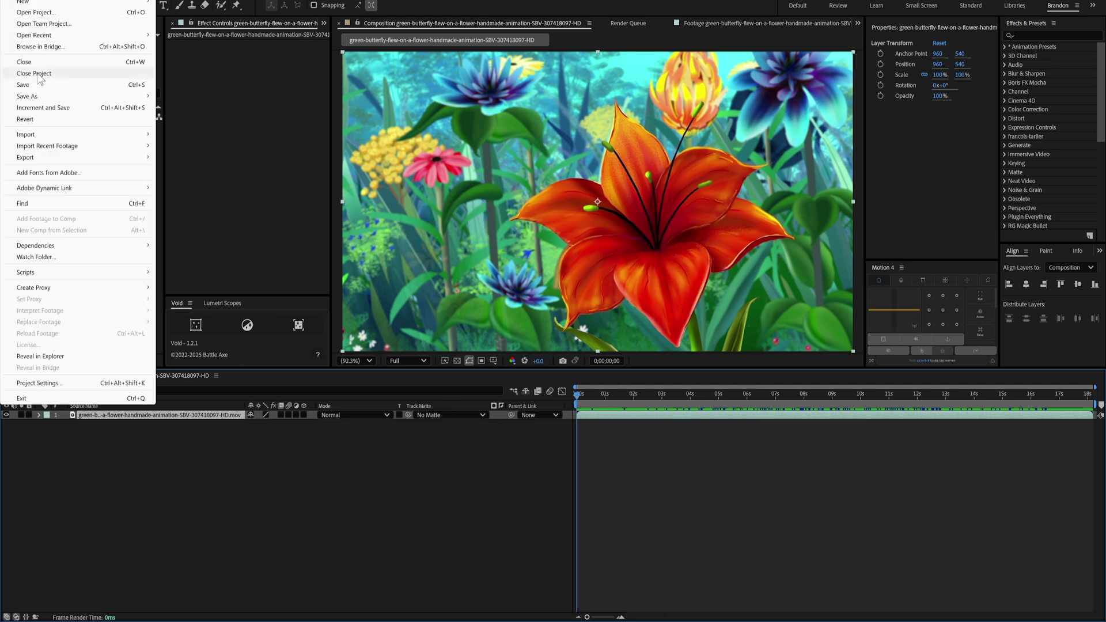
pyautogui.moveTo(63, 157)
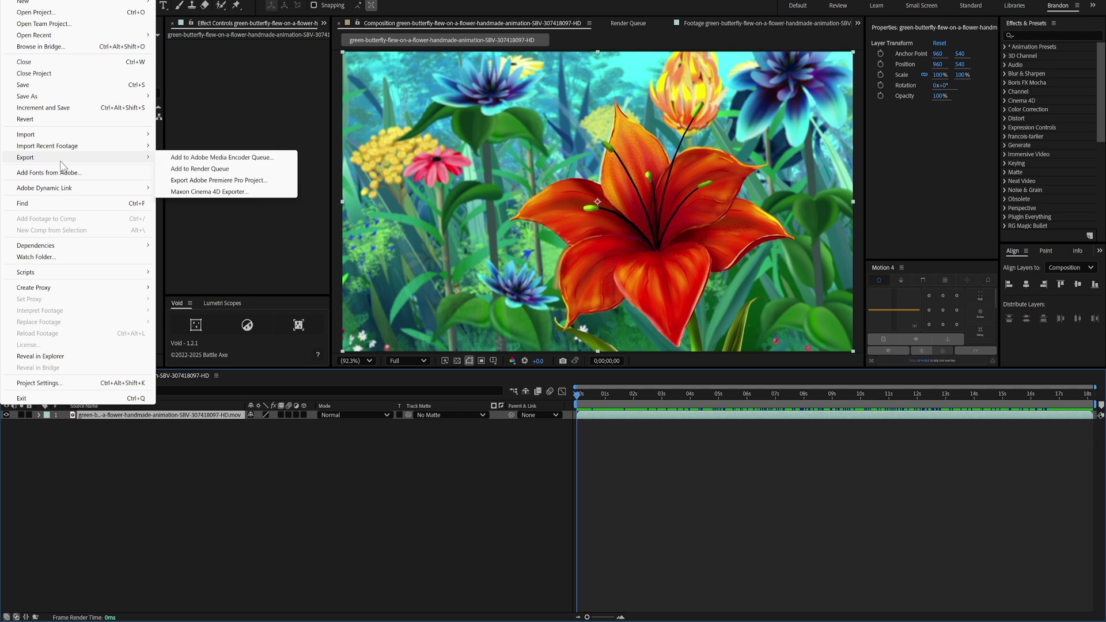
pyautogui.click(193, 170)
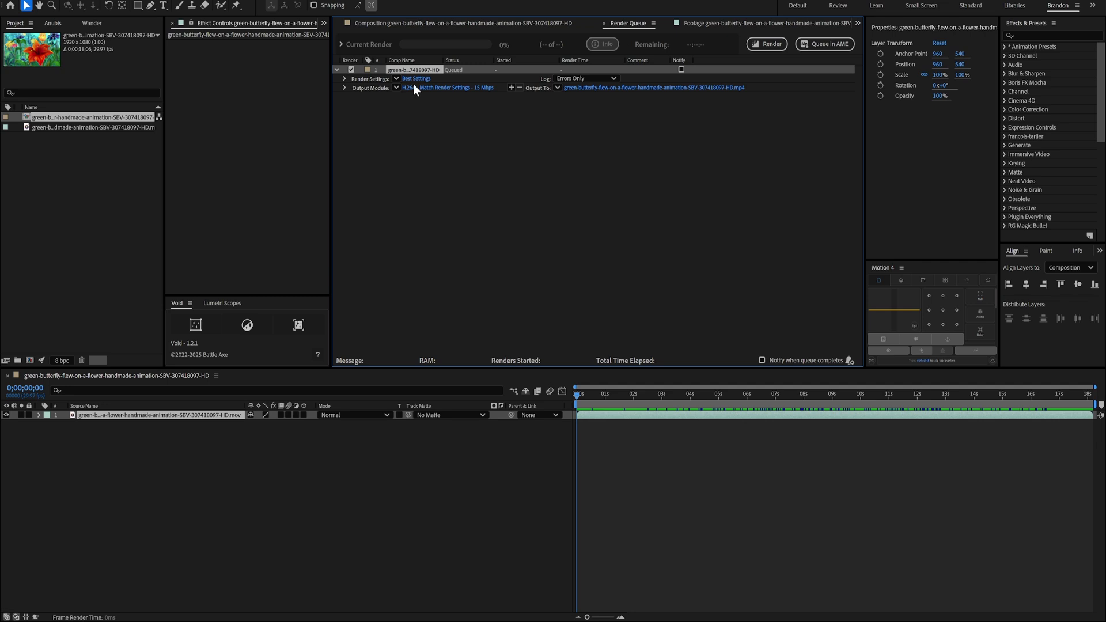
pyautogui.click(437, 88)
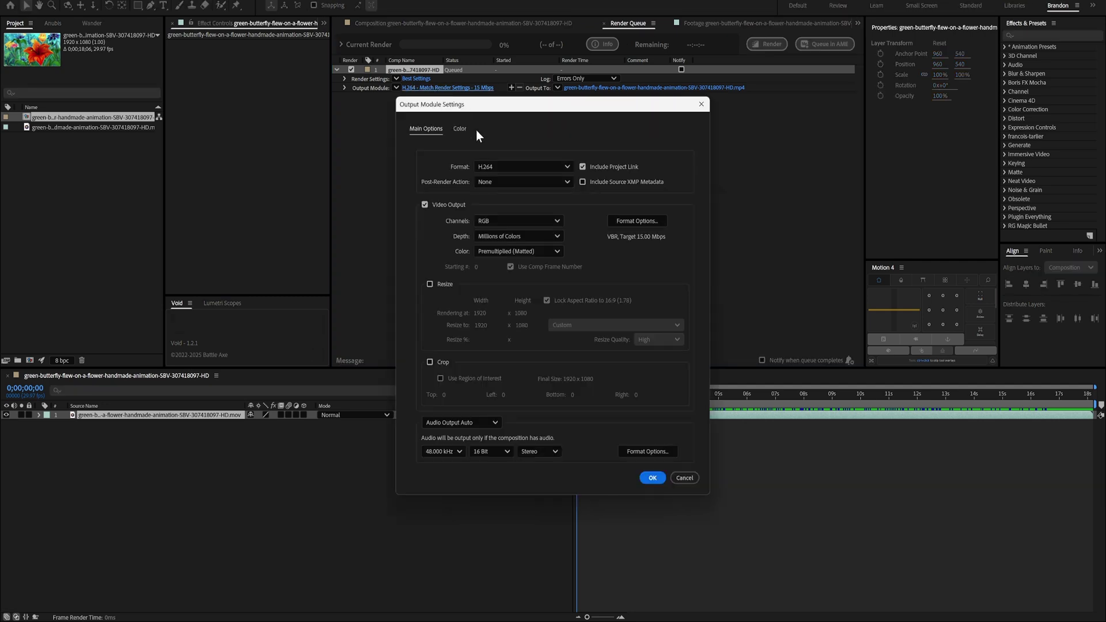
pyautogui.click(507, 167)
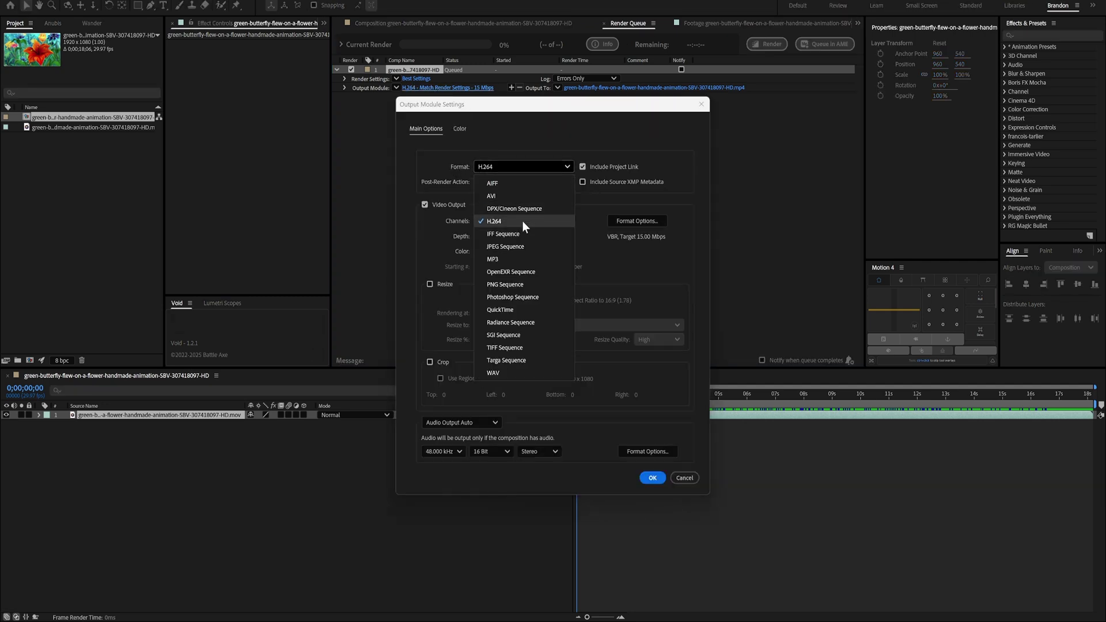
pyautogui.click(506, 284)
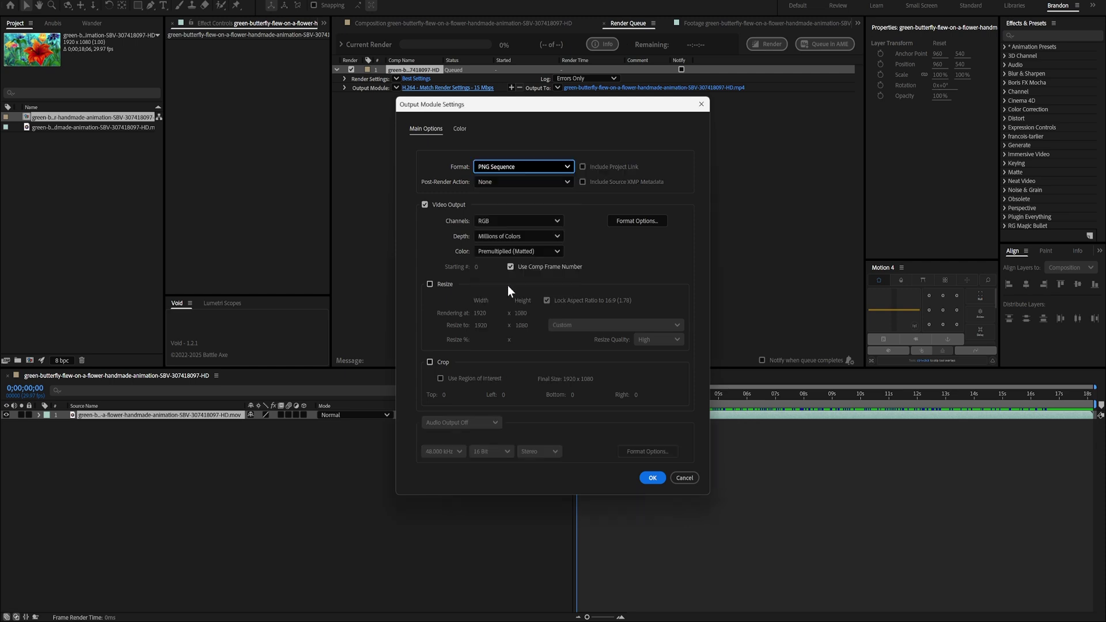
pyautogui.click(653, 478)
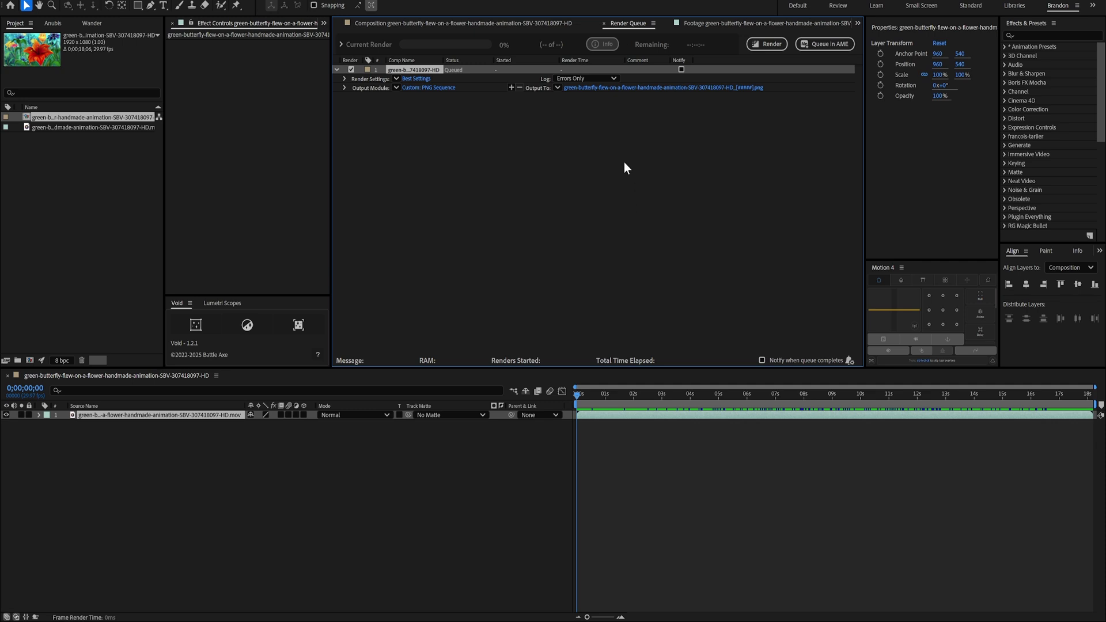
# - Pick the destination folder for the PNG sequence in the Output To save dialog
pyautogui.click(611, 87)
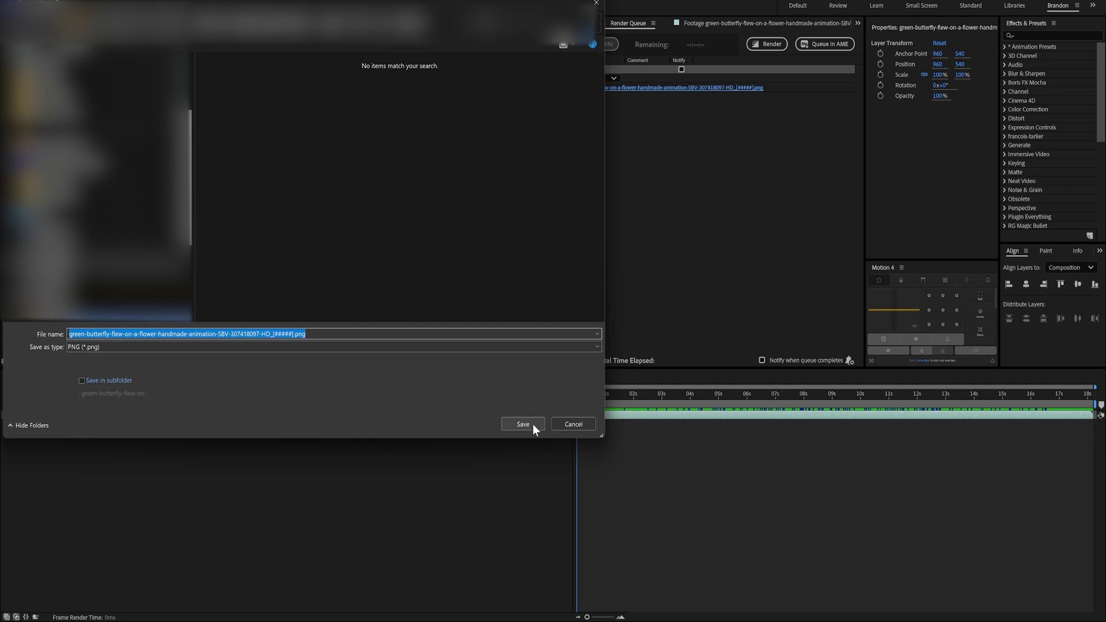
pyautogui.click(574, 425)
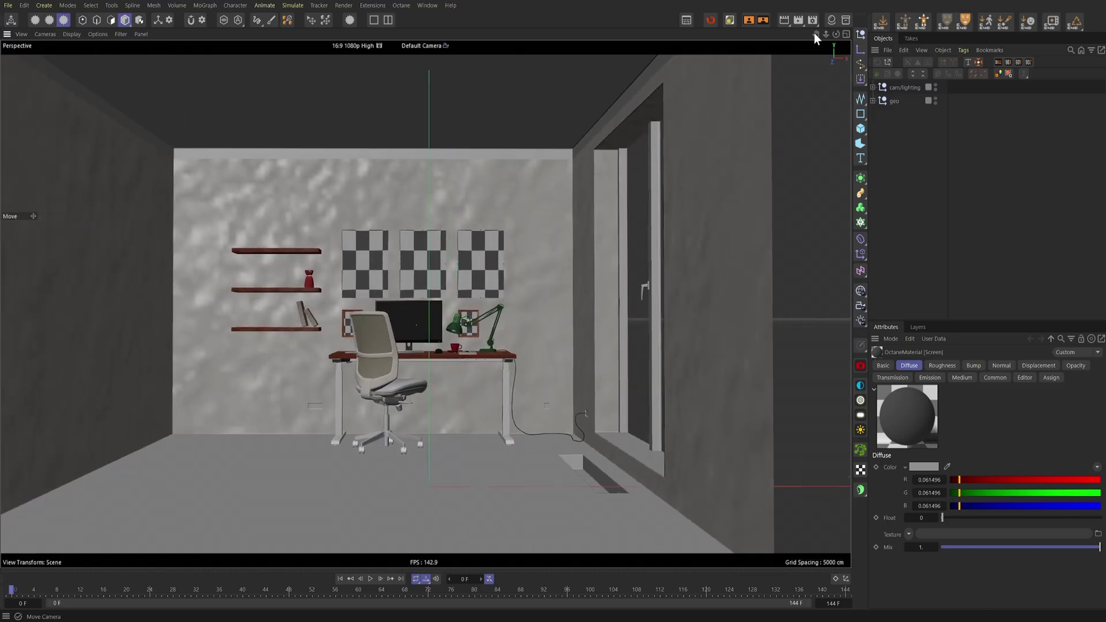
# - Open the Screen material's node graph and add an ImageTexture node via node search
pyautogui.click(831, 20)
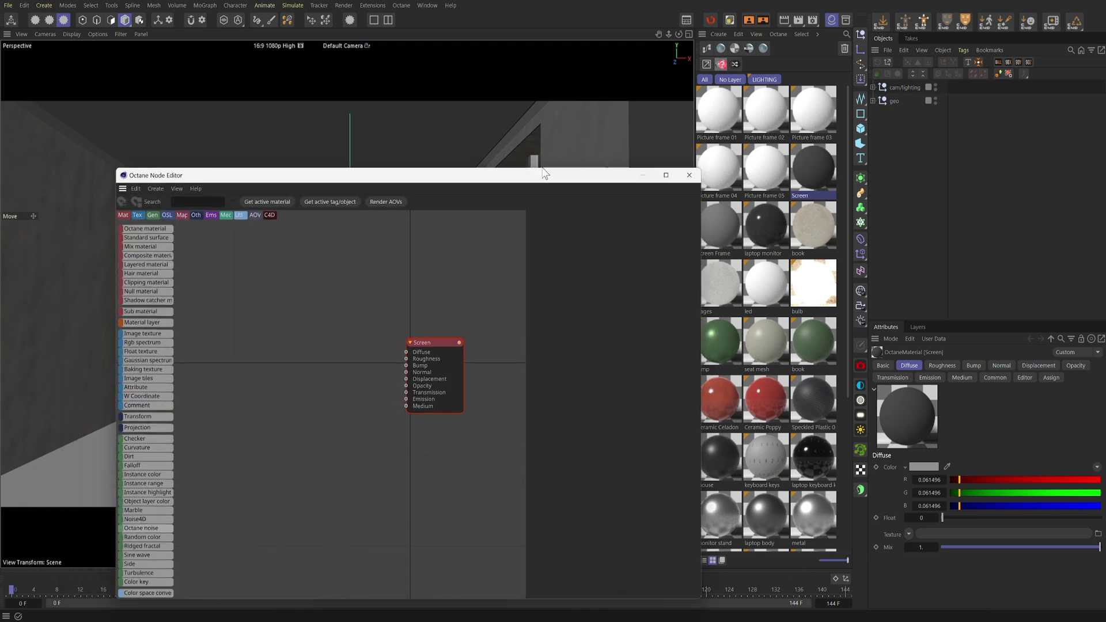
pyautogui.moveTo(533, 178); pyautogui.dragTo(599, 89)
pyautogui.moveTo(507, 265); pyautogui.dragTo(528, 263)
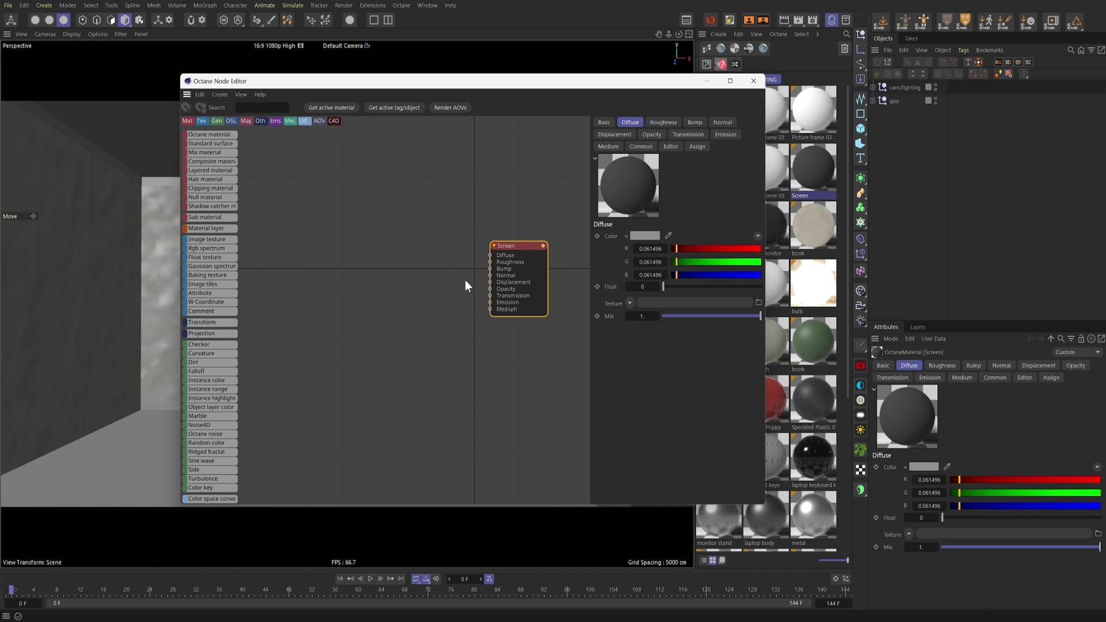
pyautogui.click(394, 313)
pyautogui.press('Tab')
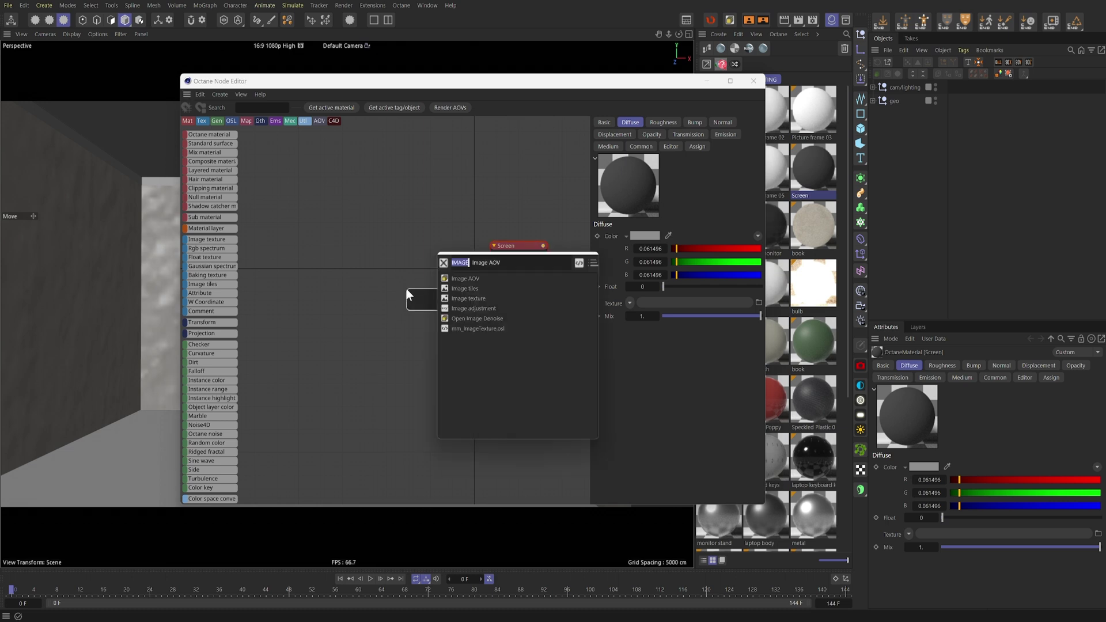
pyautogui.write('IMAGEG')
pyautogui.press('Return')
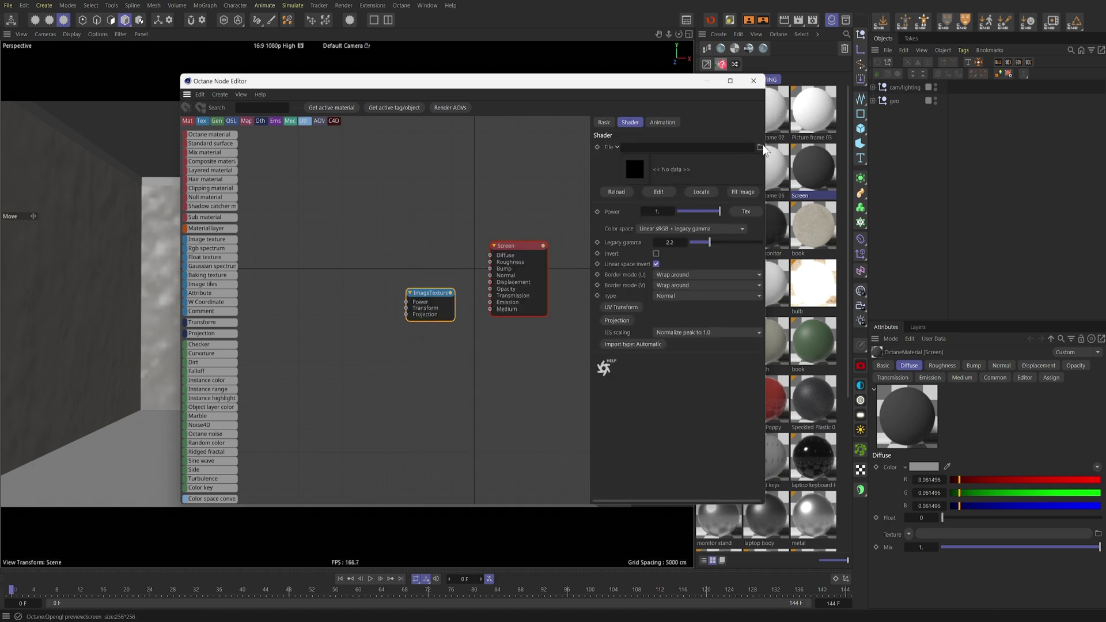
# - Load computer_screen_footage_00026.png into the image texture, keeping its original location
pyautogui.click(760, 148)
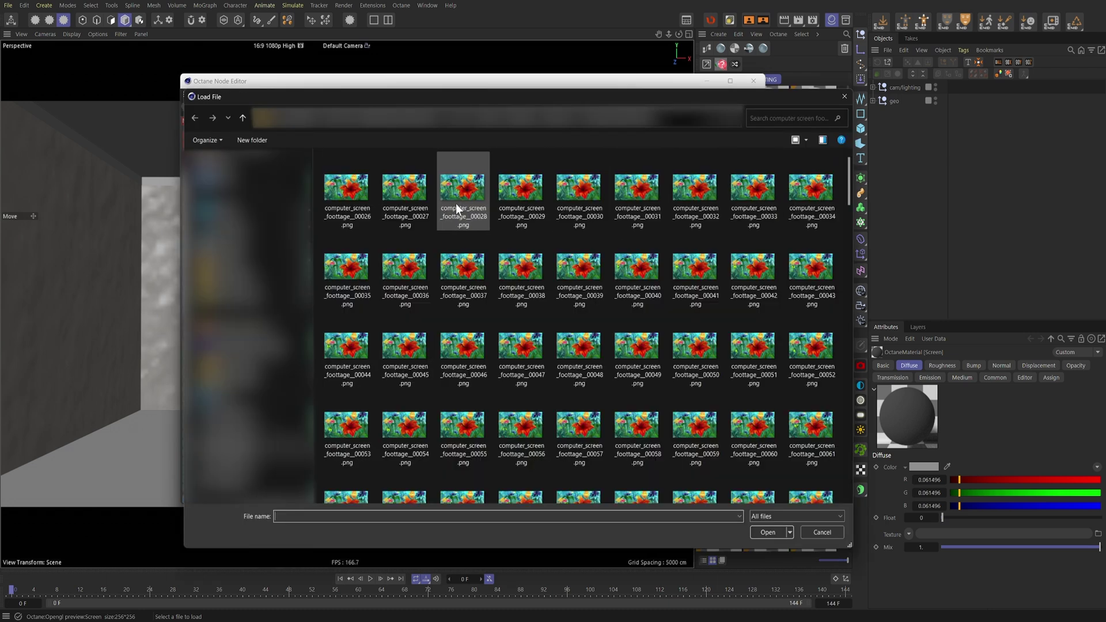
pyautogui.click(347, 186)
pyautogui.click(767, 531)
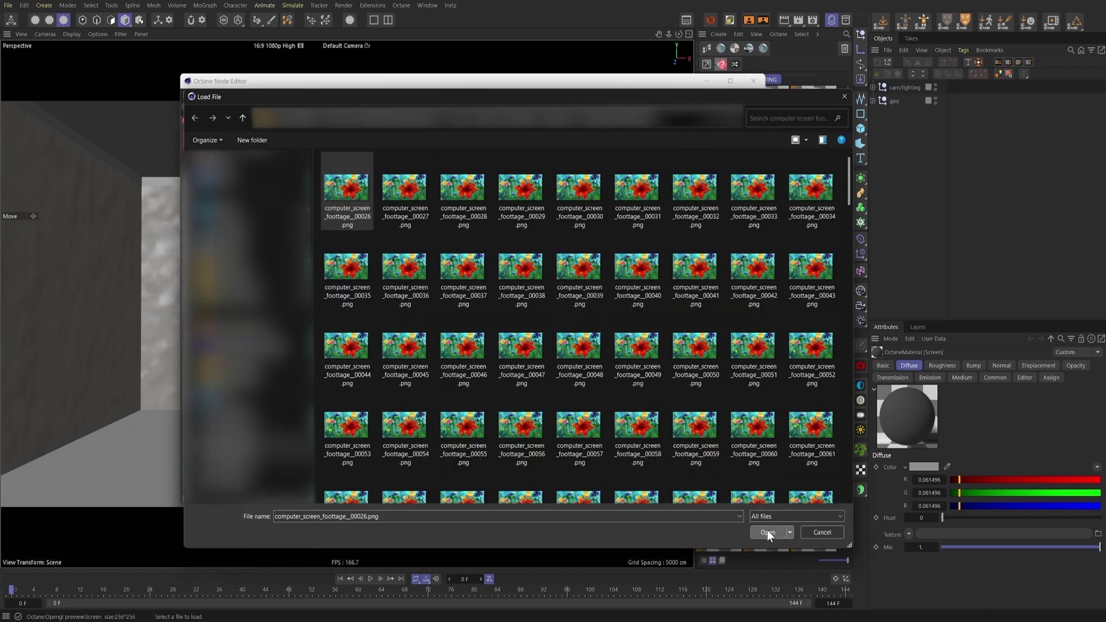
pyautogui.click(640, 350)
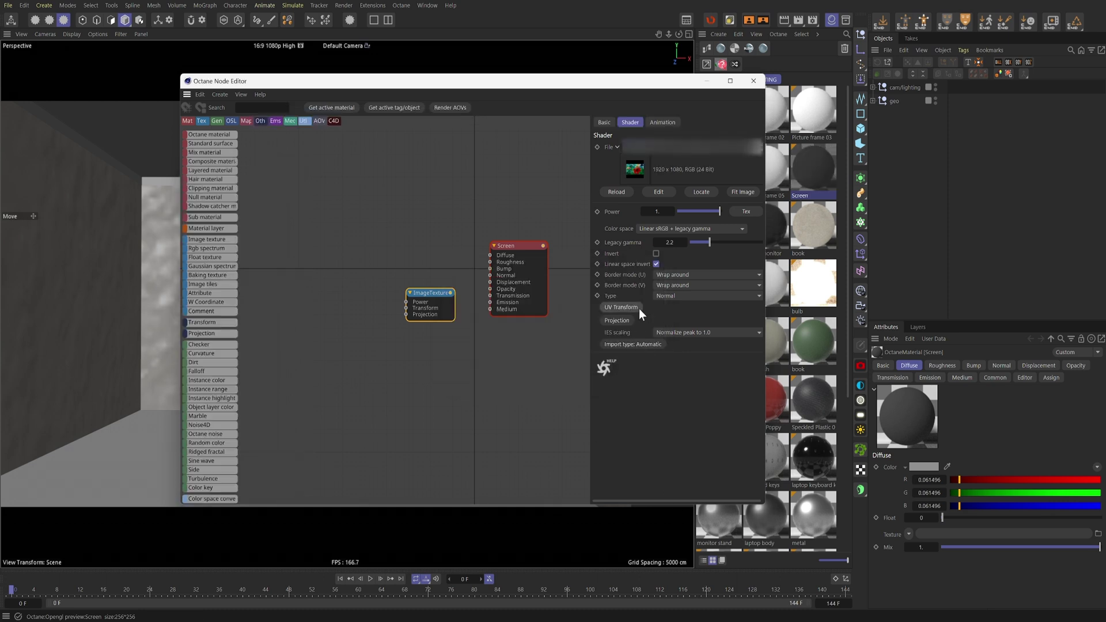
# - Calculate the Movie End Frame as 300 and set Movie Frame Rate to 30
pyautogui.click(668, 122)
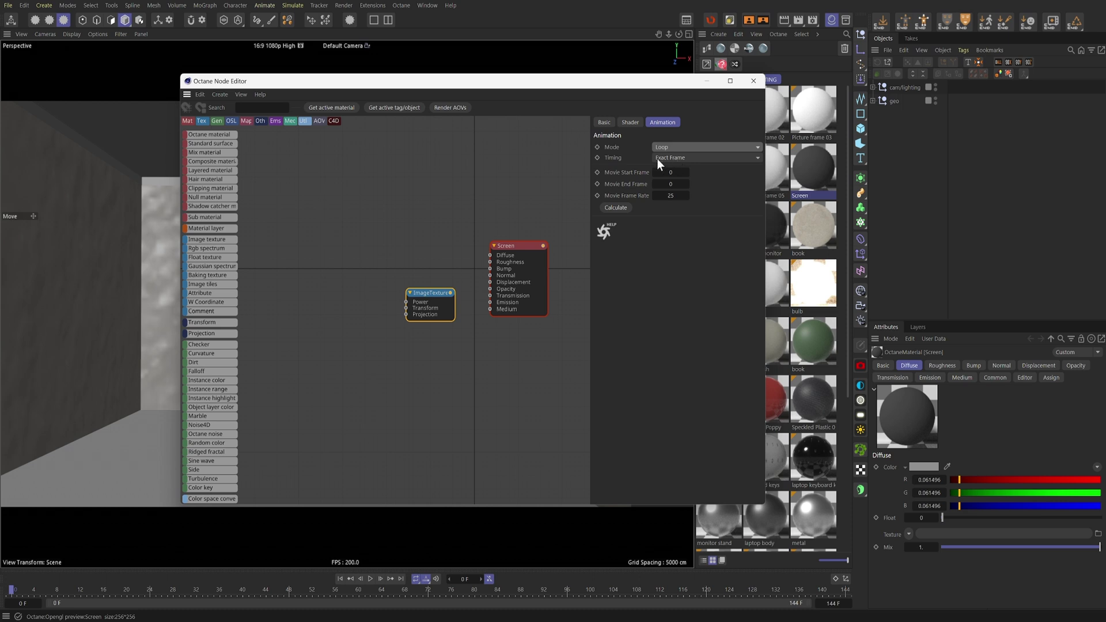
pyautogui.click(667, 183)
pyautogui.click(625, 208)
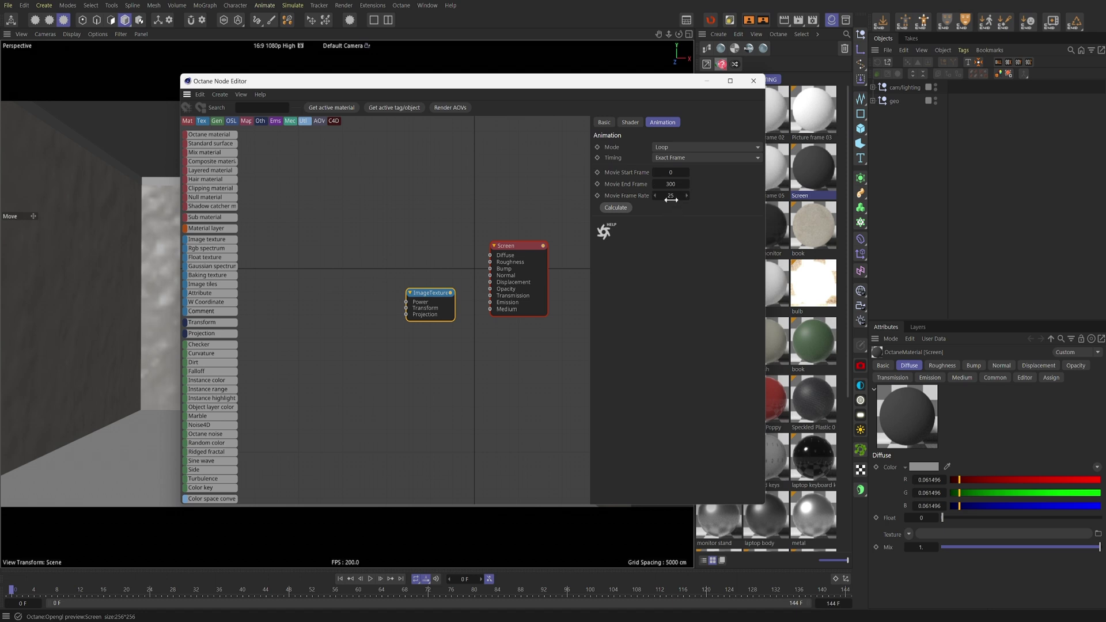
pyautogui.hotkey('shift', 'Tab')
pyautogui.press('Return')
pyautogui.moveTo(458, 277); pyautogui.dragTo(385, 305)
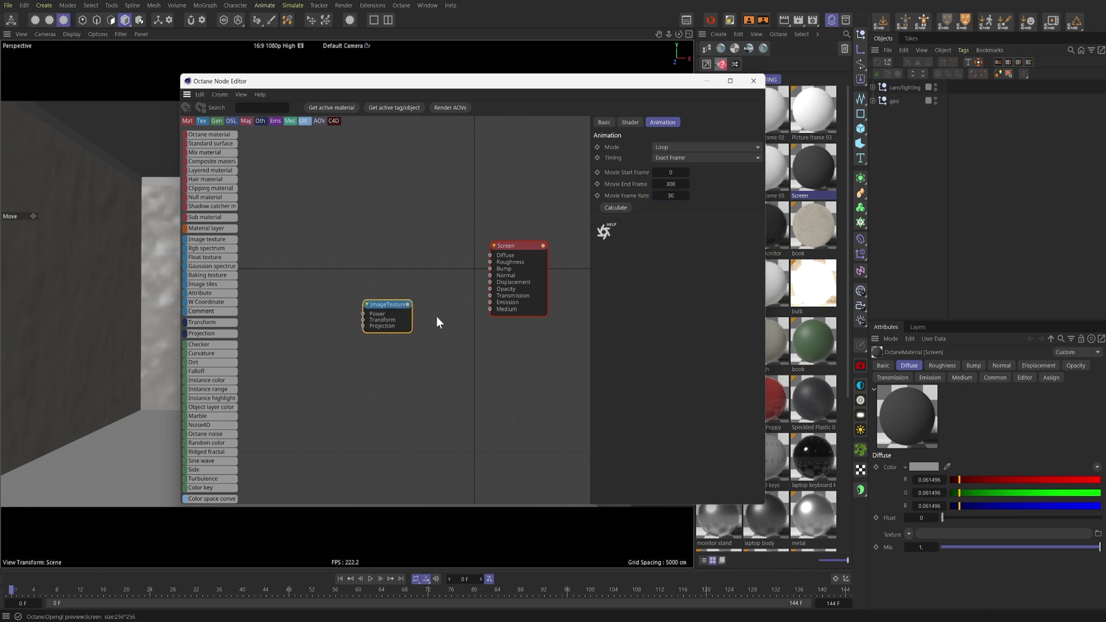
# - Wire ImageTexture into a Texture Emission node with power 0.09
pyautogui.press('space')
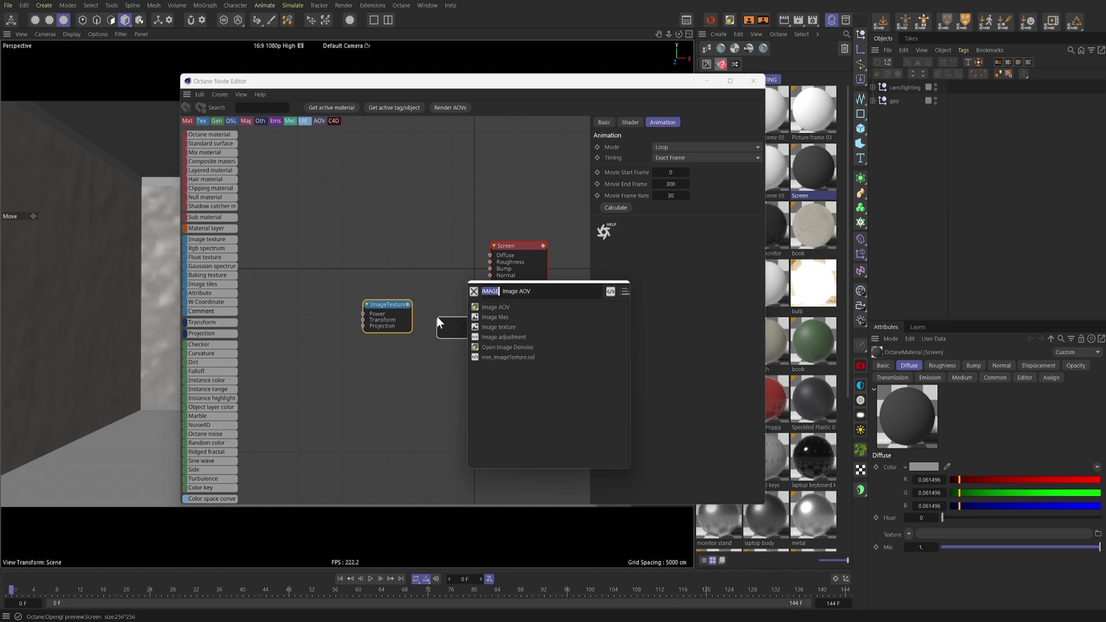
pyautogui.click(432, 342)
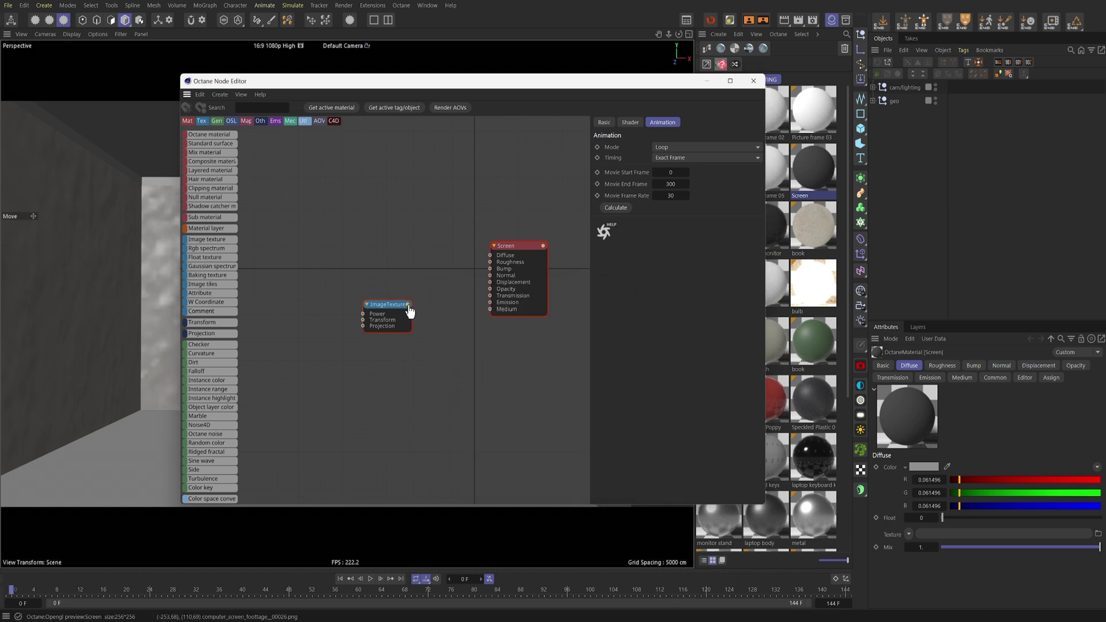
pyautogui.moveTo(410, 310); pyautogui.dragTo(441, 330)
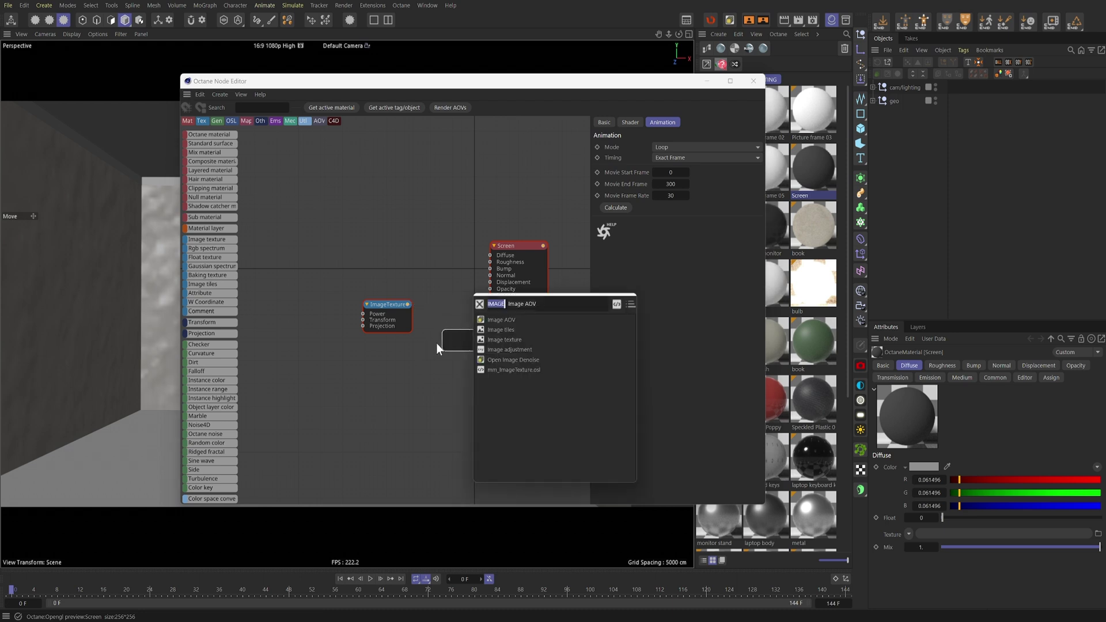
pyautogui.write('EMISS')
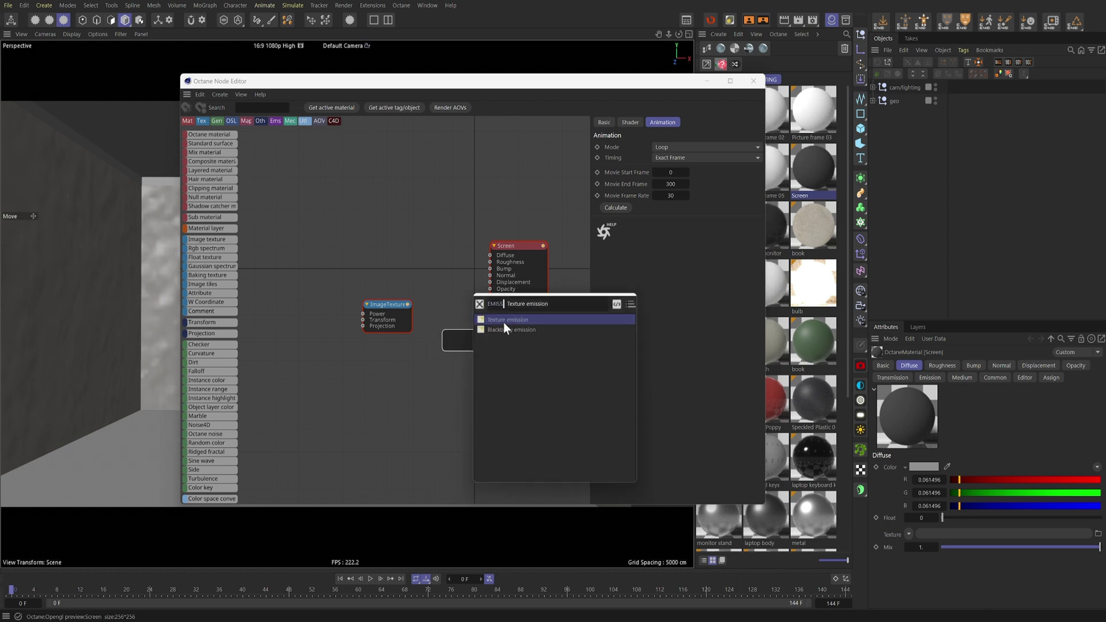
pyautogui.click(504, 321)
pyautogui.moveTo(457, 332); pyautogui.dragTo(490, 303)
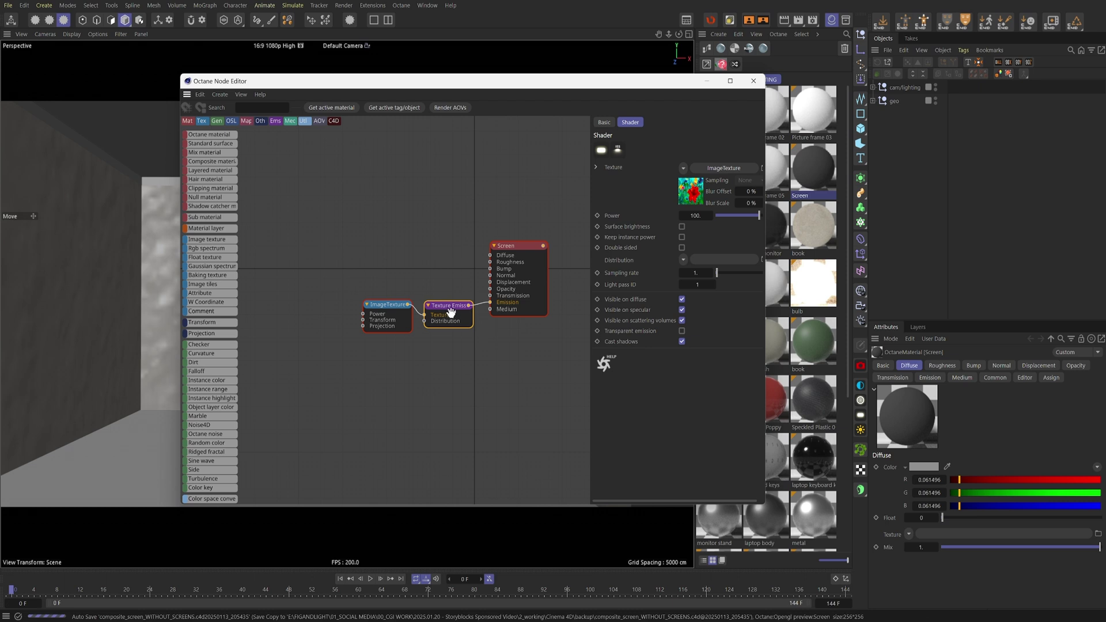
pyautogui.moveTo(380, 305); pyautogui.dragTo(368, 306)
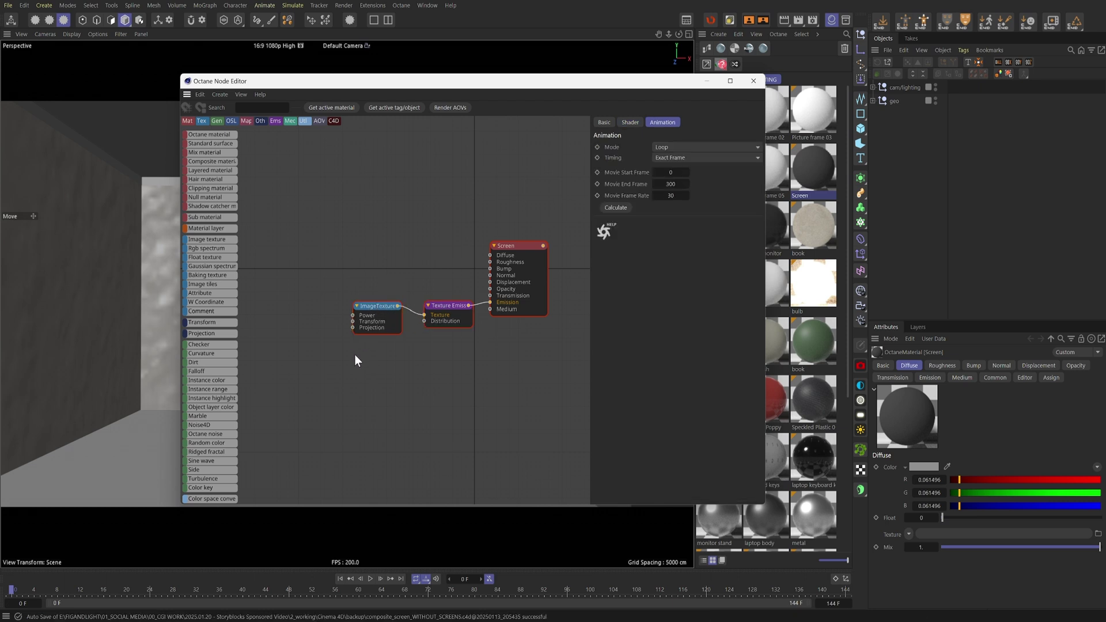
pyautogui.click(452, 314)
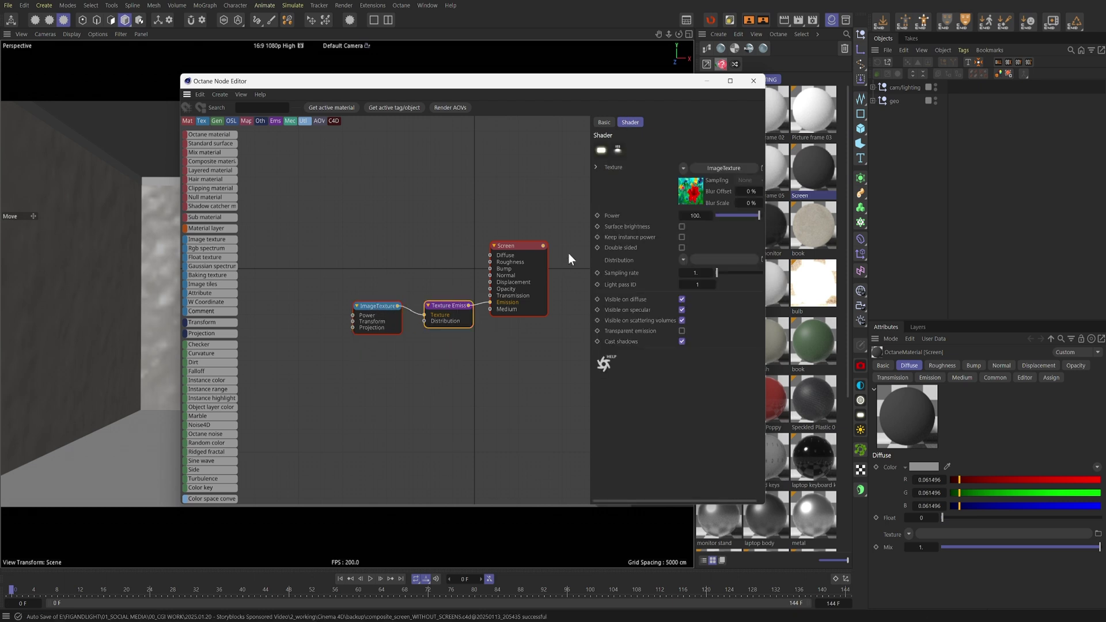
pyautogui.click(697, 217)
pyautogui.press('Return')
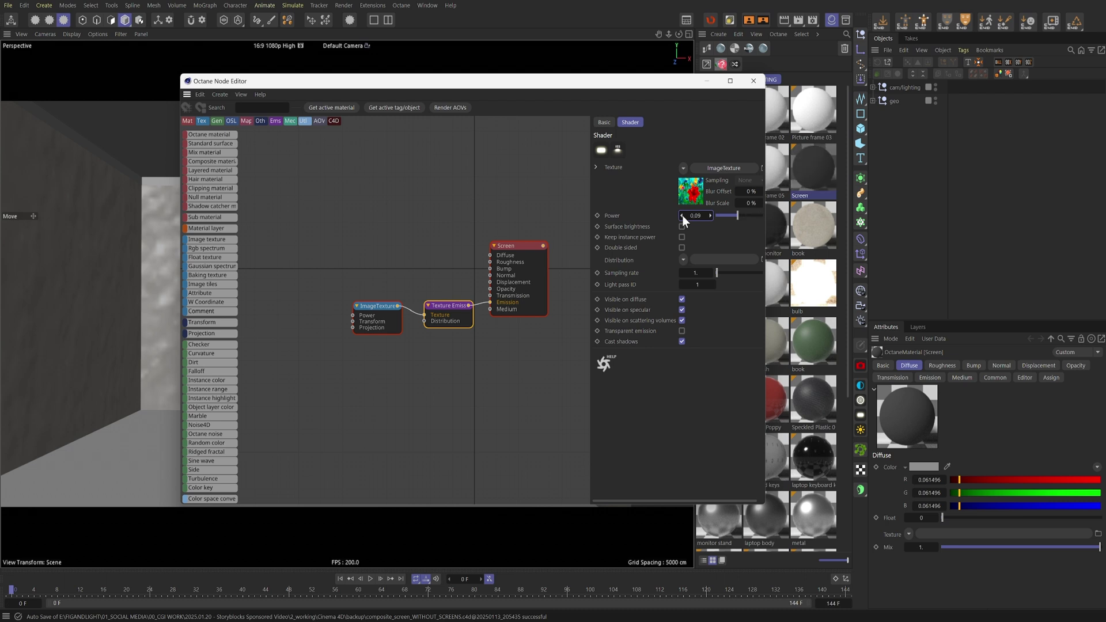
# - Add a Transform node to ImageTexture, unlock aspect ratio and set S.X to -1
pyautogui.click(363, 310)
pyautogui.moveTo(353, 323); pyautogui.dragTo(331, 328)
pyautogui.write('TRA')
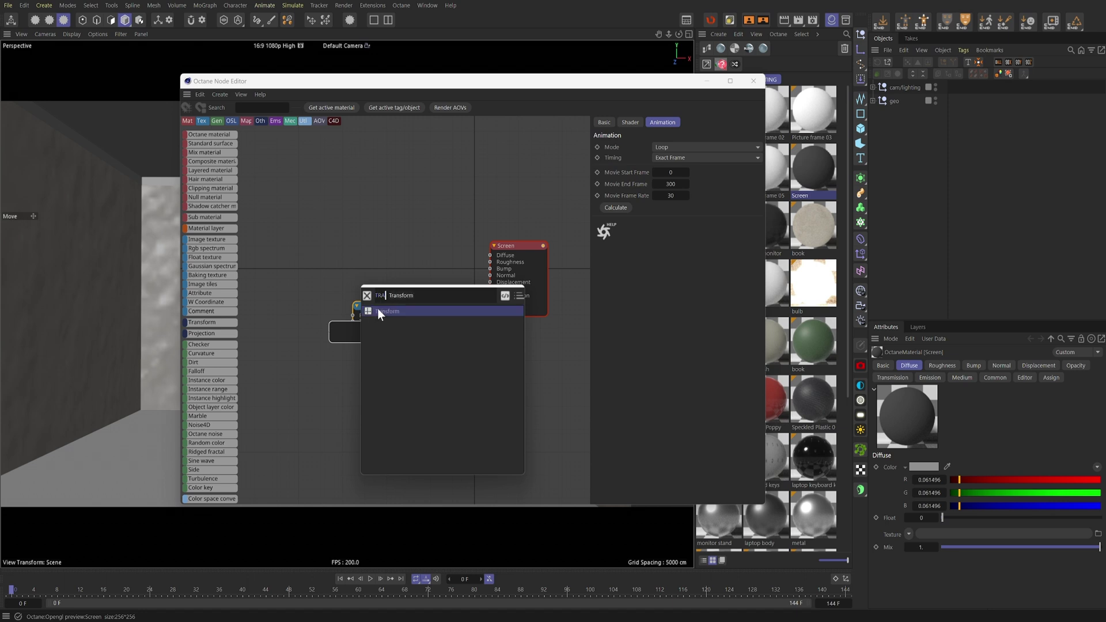
pyautogui.click(380, 311)
pyautogui.moveTo(346, 317); pyautogui.dragTo(296, 316)
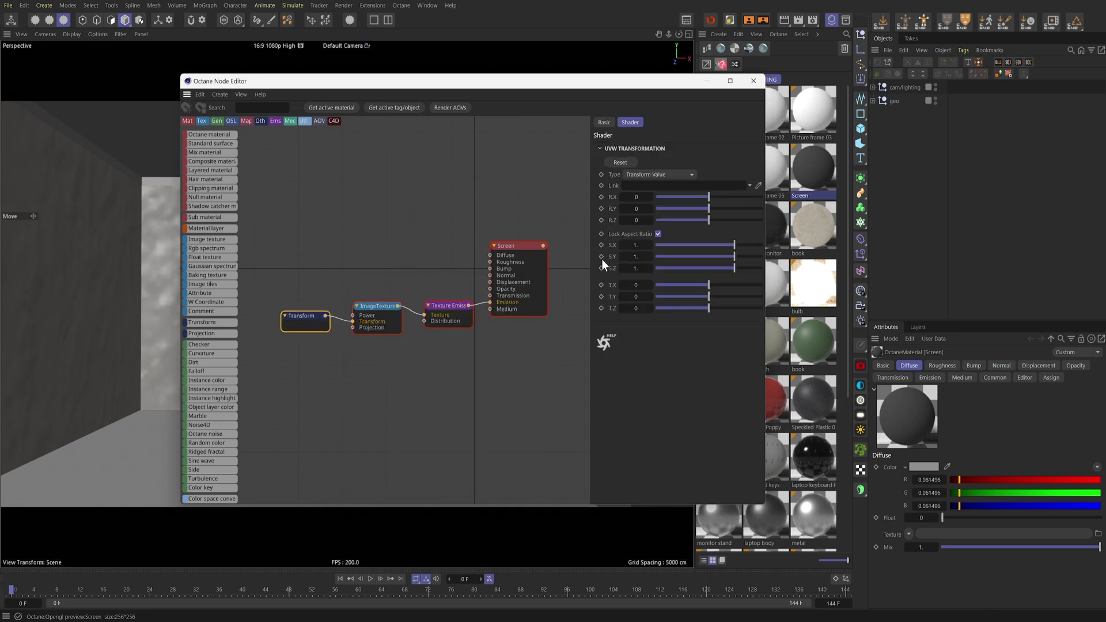
pyautogui.click(659, 234)
pyautogui.write('0.02')
pyautogui.press('Return')
pyautogui.click(402, 382)
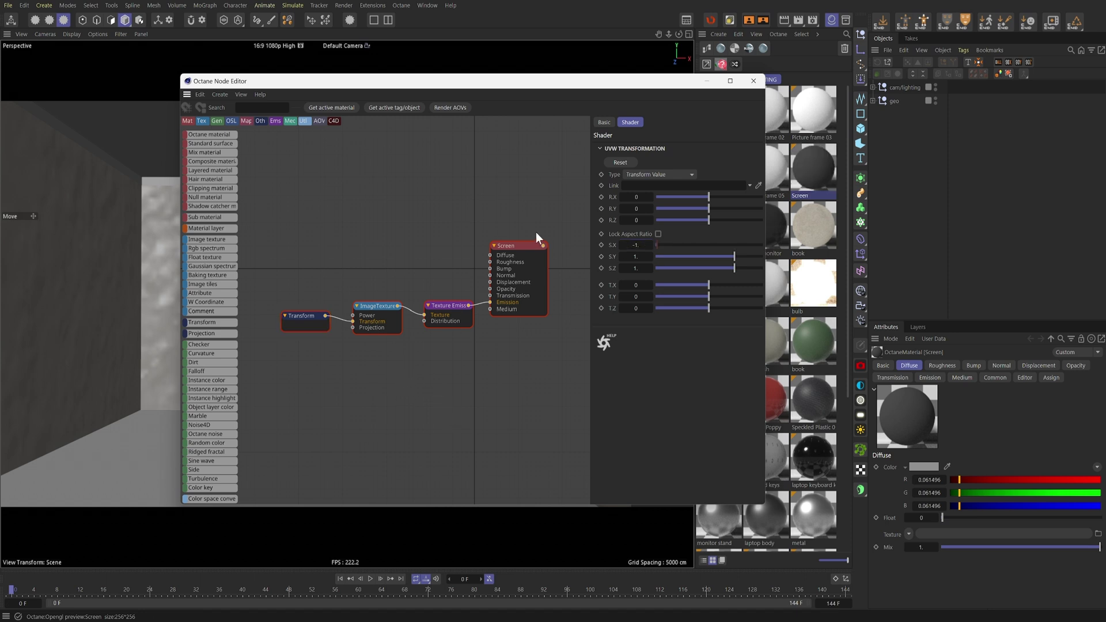
# - Switch to the OctaneCamera and start rendering in the Octane Live Viewer
pyautogui.click(753, 80)
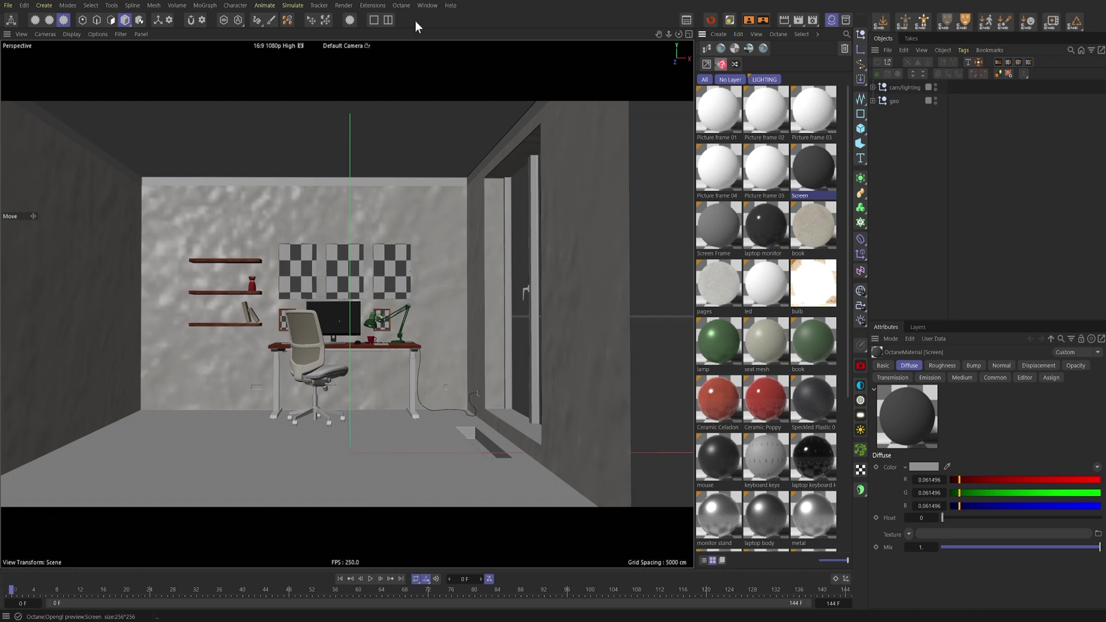
pyautogui.click(344, 46)
pyautogui.click(352, 64)
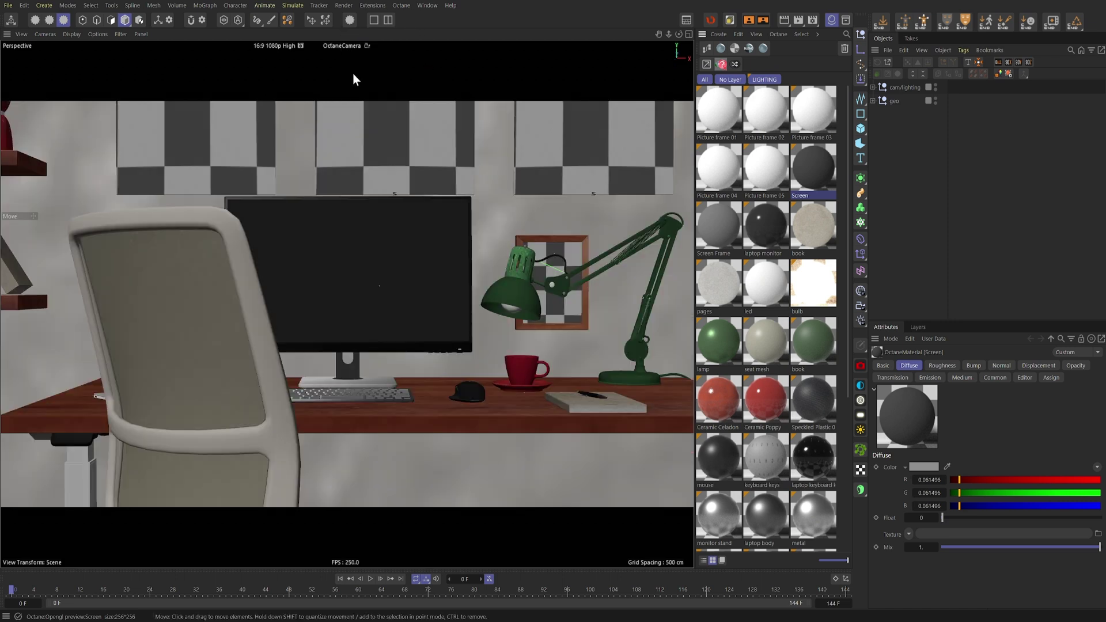
pyautogui.click(402, 5)
pyautogui.click(406, 37)
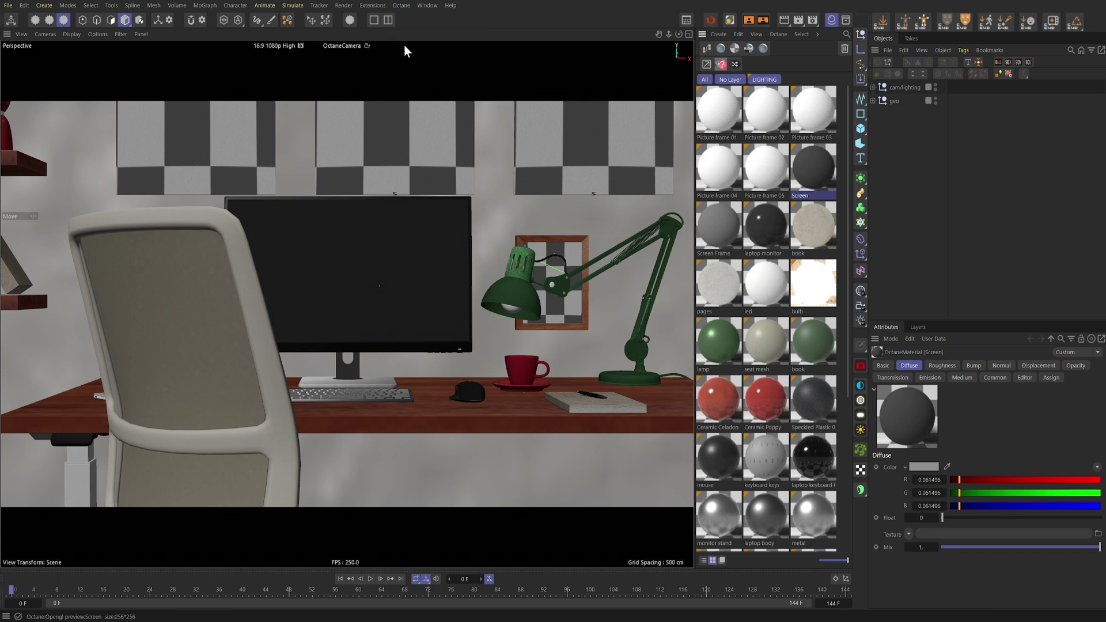
pyautogui.click(172, 163)
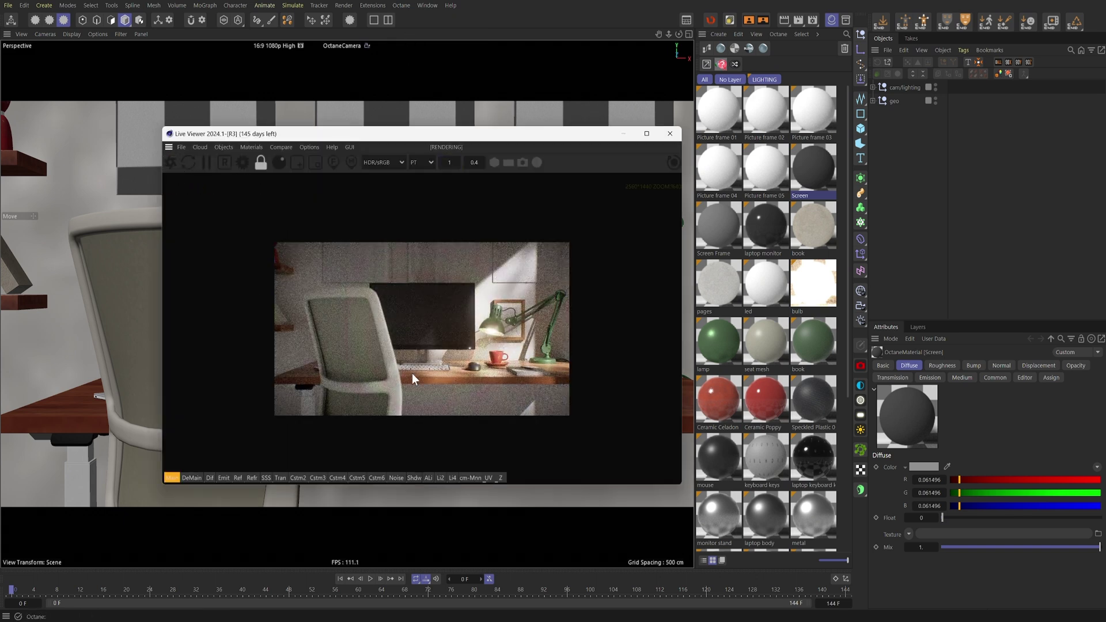
# - Scrub the timeline to frames 23 and 19, restarting the render to check the monitor footage
pyautogui.scroll(3, 412, 373)
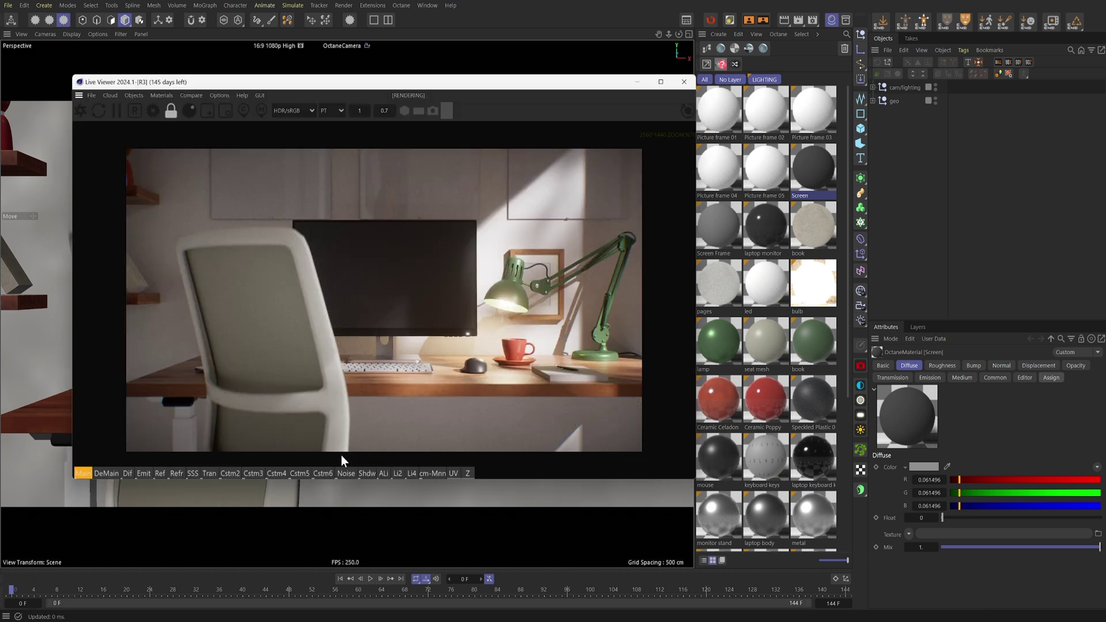
pyautogui.click(17, 590)
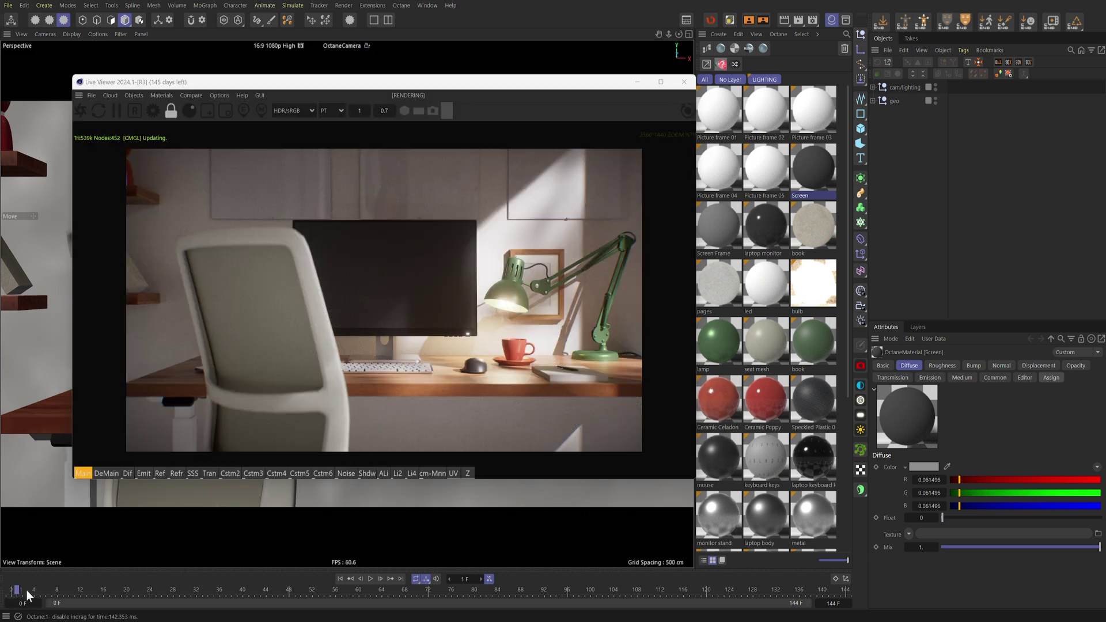
pyautogui.moveTo(26, 590); pyautogui.dragTo(498, 587)
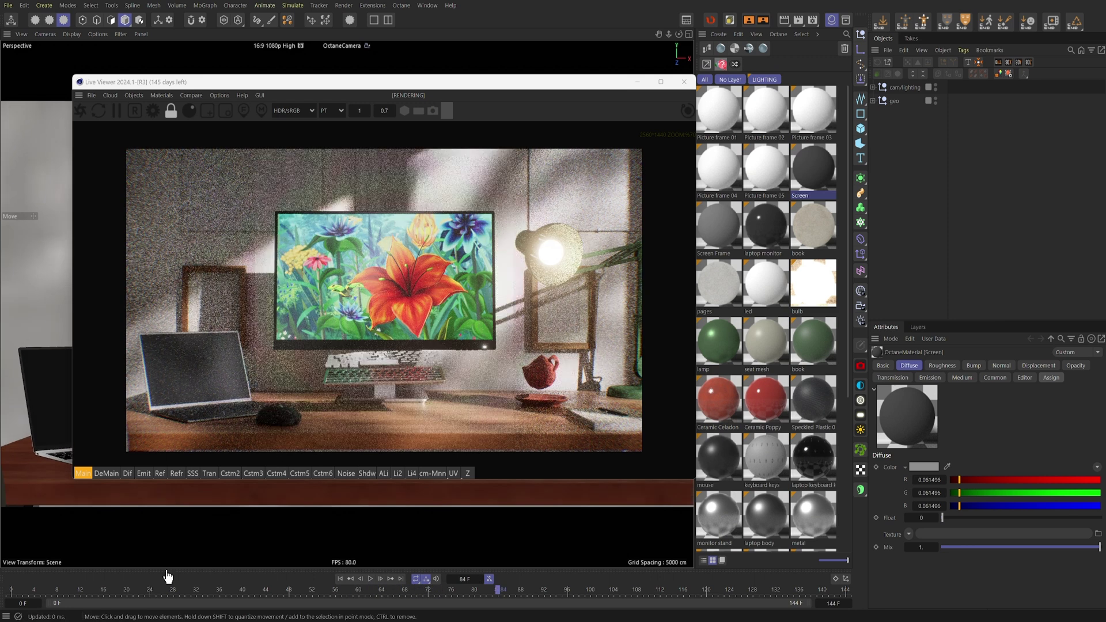
pyautogui.click(23, 591)
pyautogui.moveTo(23, 594); pyautogui.dragTo(146, 588)
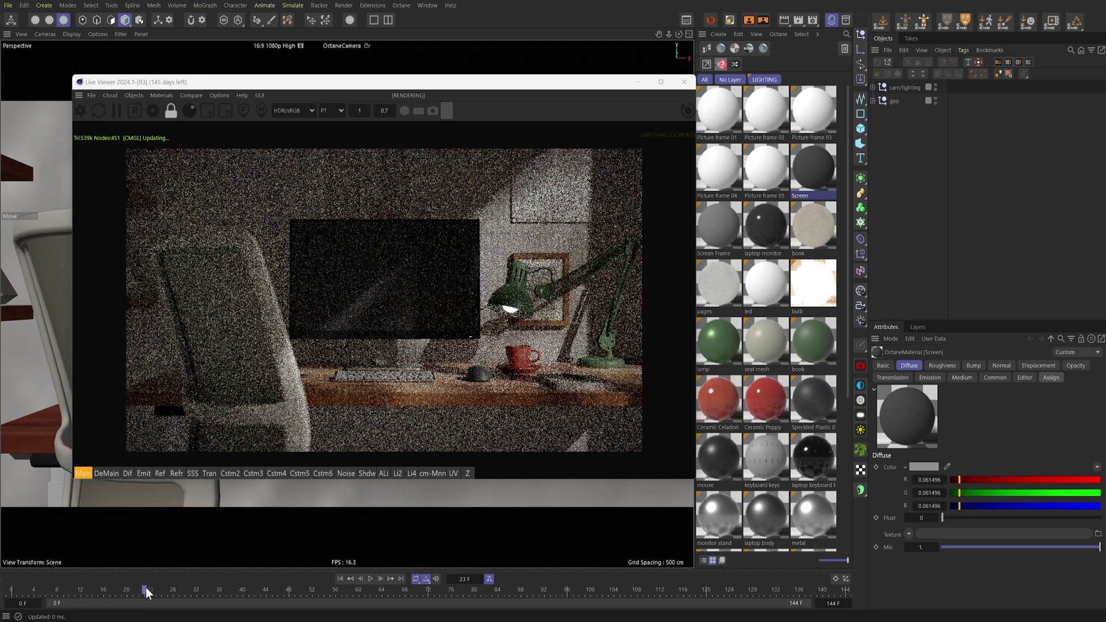
pyautogui.hotkey('alt', 'Tab')
pyautogui.moveTo(821, 539); pyautogui.dragTo(837, 548)
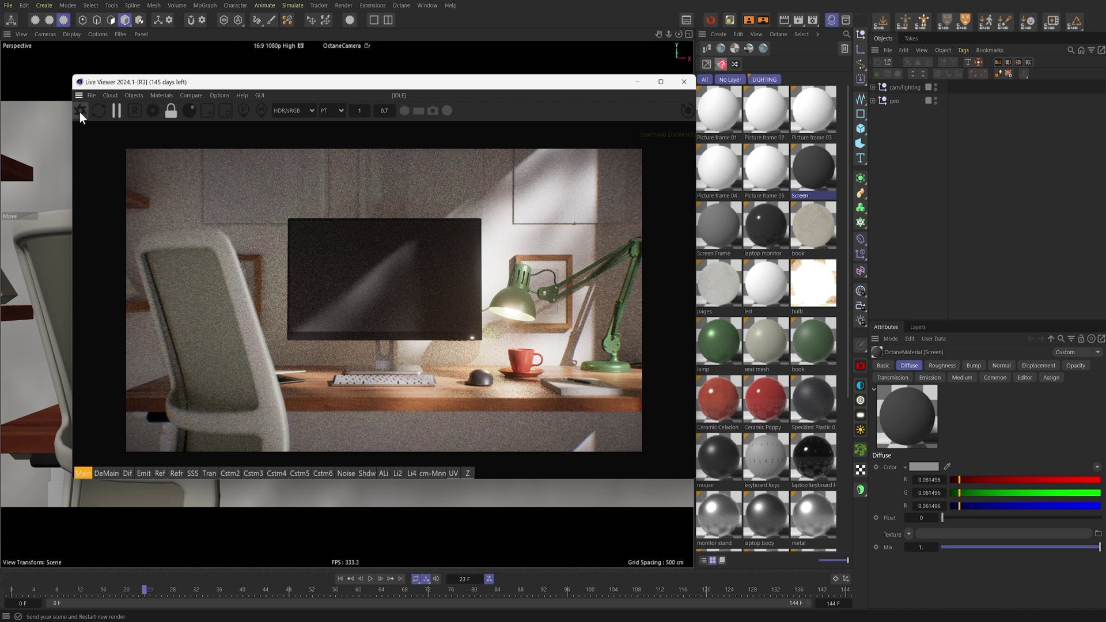
pyautogui.click(80, 110)
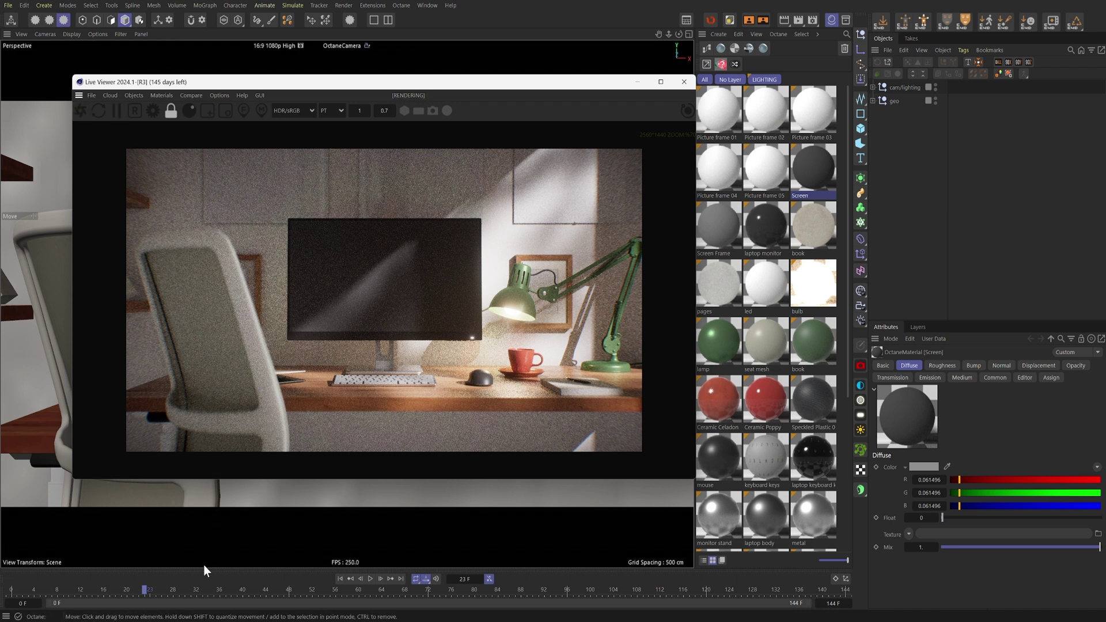
pyautogui.moveTo(147, 591); pyautogui.dragTo(346, 590)
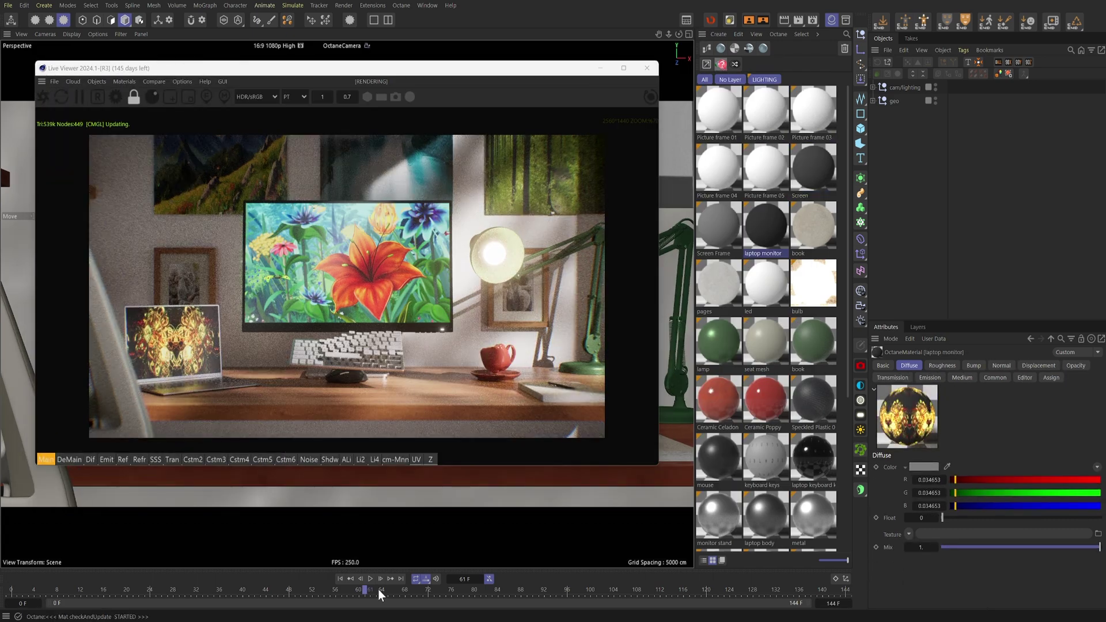
# - Scrub the timeline to frame 65 to check the laptop screen's emissive footage in the live render
pyautogui.moveTo(378, 589); pyautogui.dragTo(452, 579)
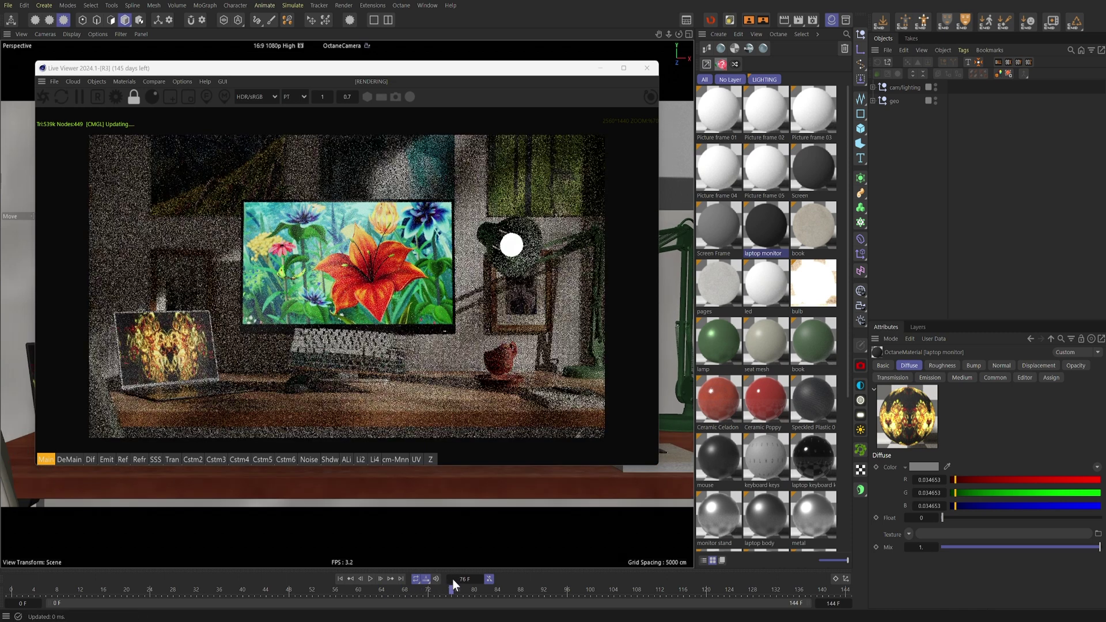